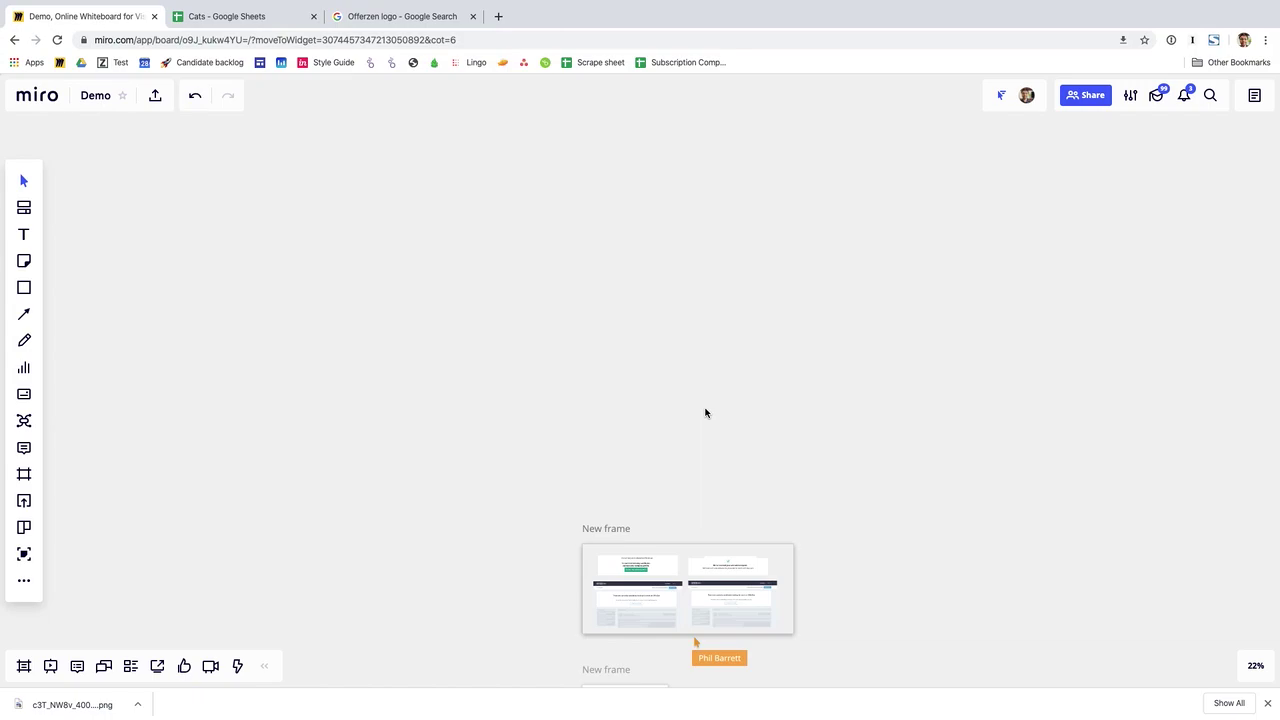
Step: Copy the Breed column (column A) from the Cats Google Sheet and return to the Miro Demo board
{"action": "left_click", "coordinate": [220, 16]}
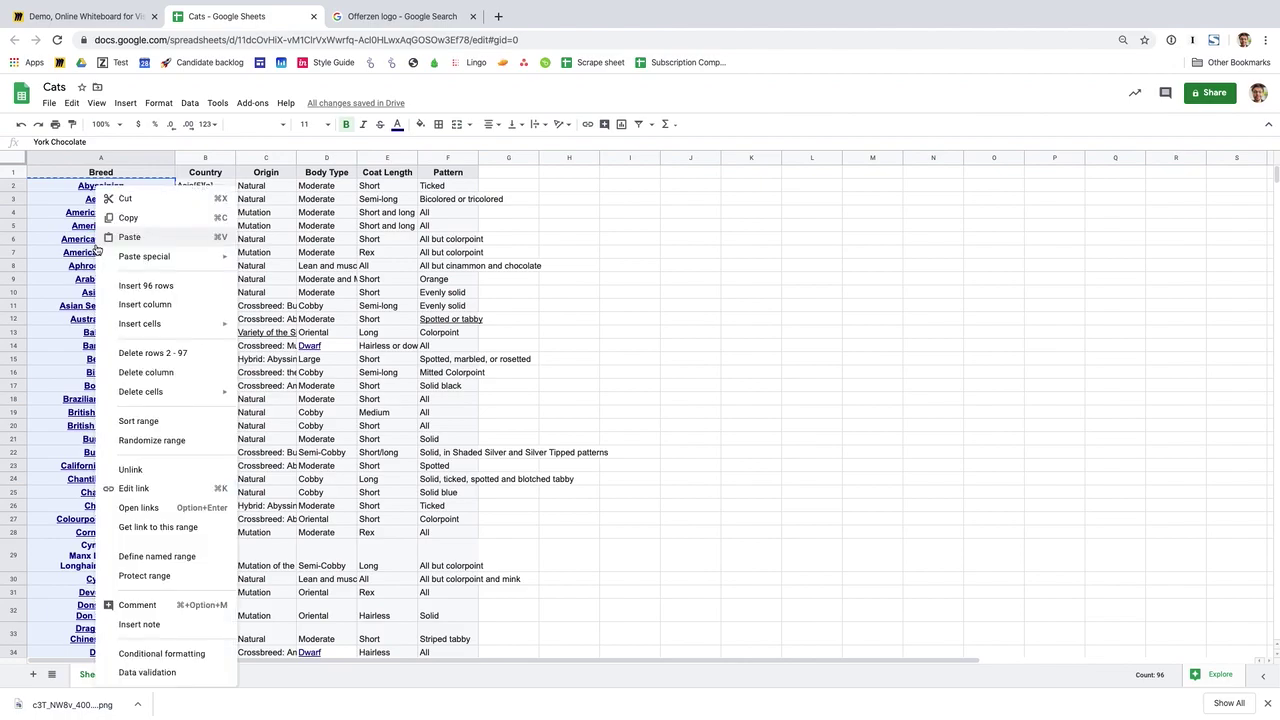
{"action": "right_click", "coordinate": [106, 252]}
{"action": "left_click", "coordinate": [128, 217]}
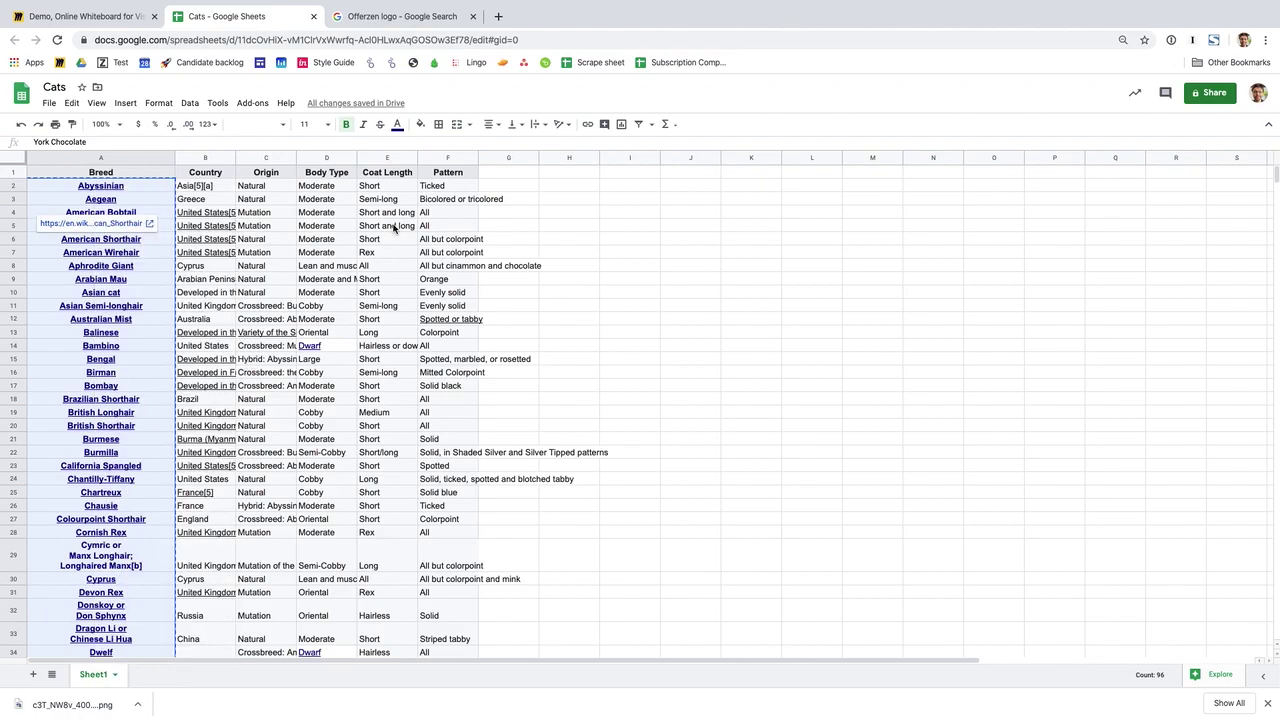
{"action": "left_click", "coordinate": [82, 16]}
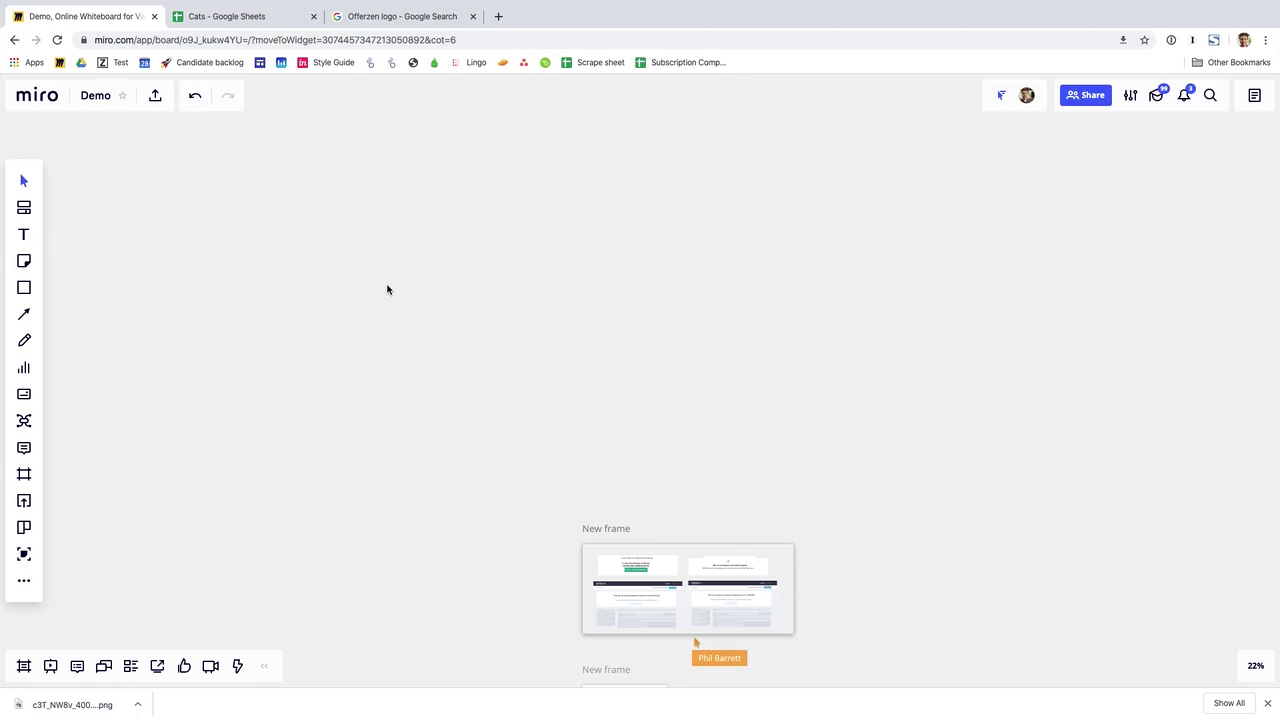
Step: Paste the copied breed names onto the board as a grid of sticky notes
{"action": "key", "text": "ctrl+v"}
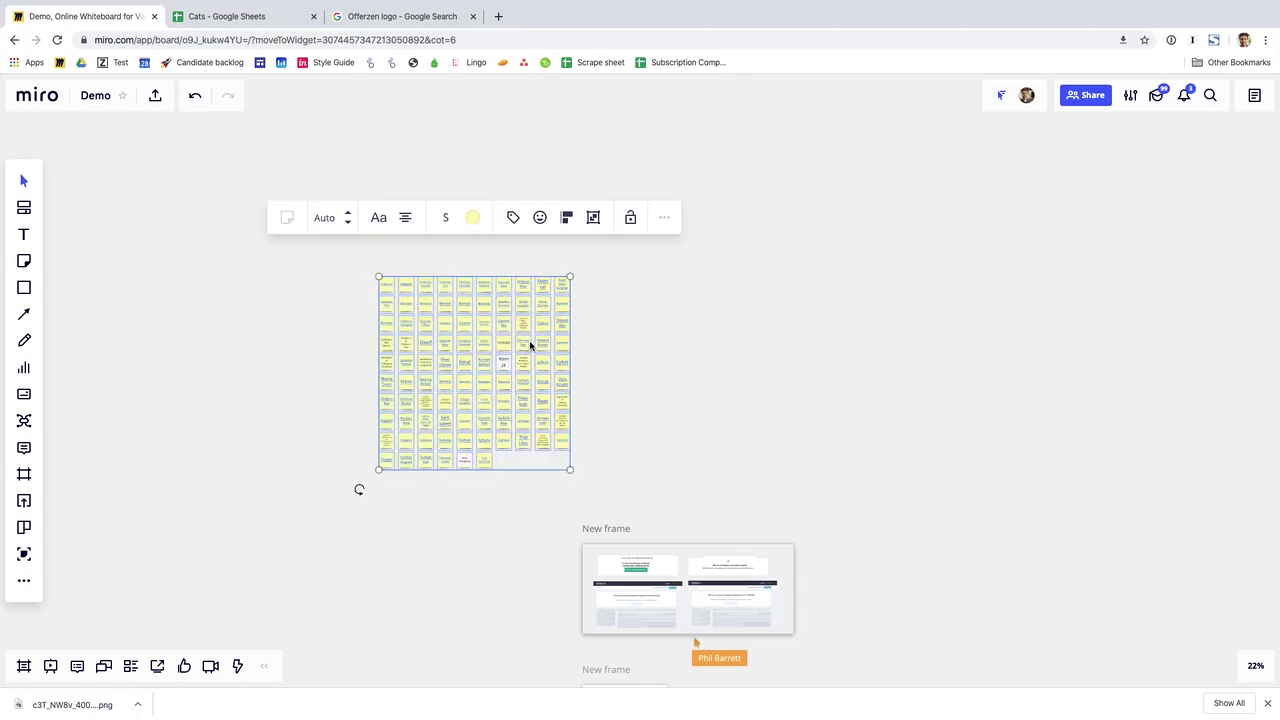
{"action": "scroll", "coordinate": [530, 345], "scroll_direction": "up", "scroll_amount": 1}
{"action": "scroll", "coordinate": [530, 345], "scroll_direction": "up", "scroll_amount": 5}
{"action": "scroll", "coordinate": [530, 345], "scroll_direction": "down", "scroll_amount": 8}
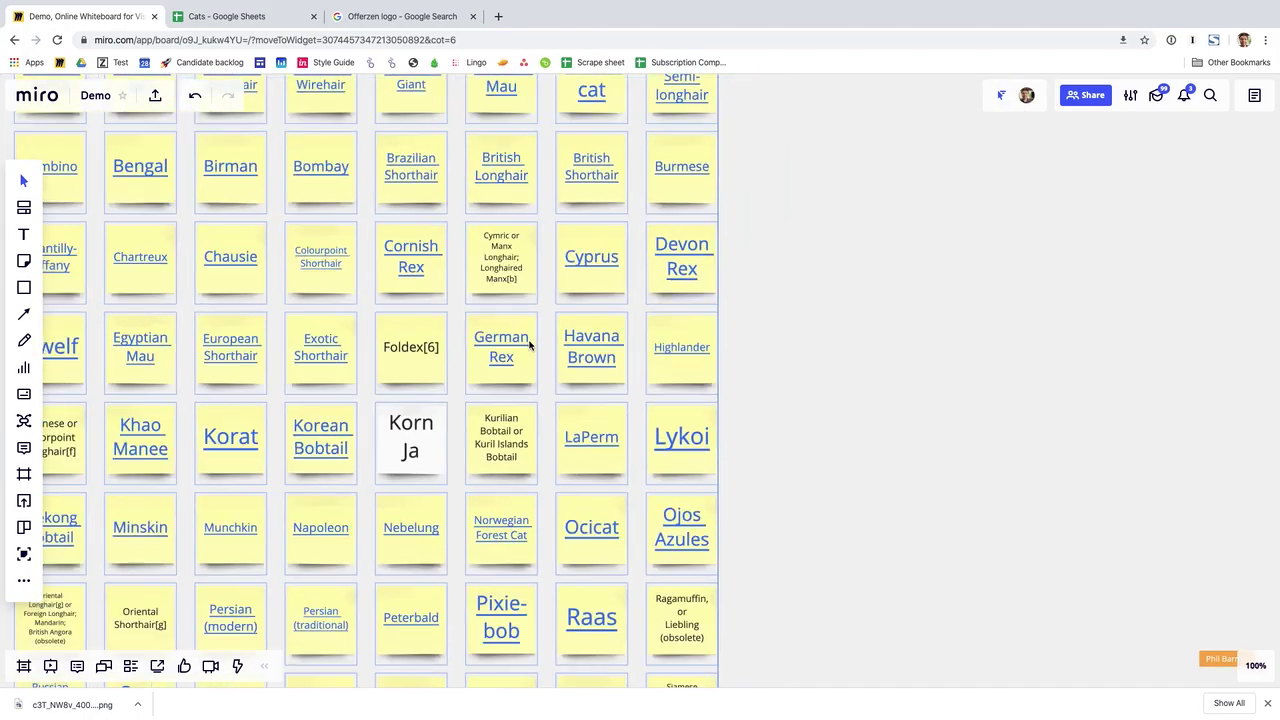
{"action": "scroll", "coordinate": [530, 345], "scroll_direction": "up", "scroll_amount": 8}
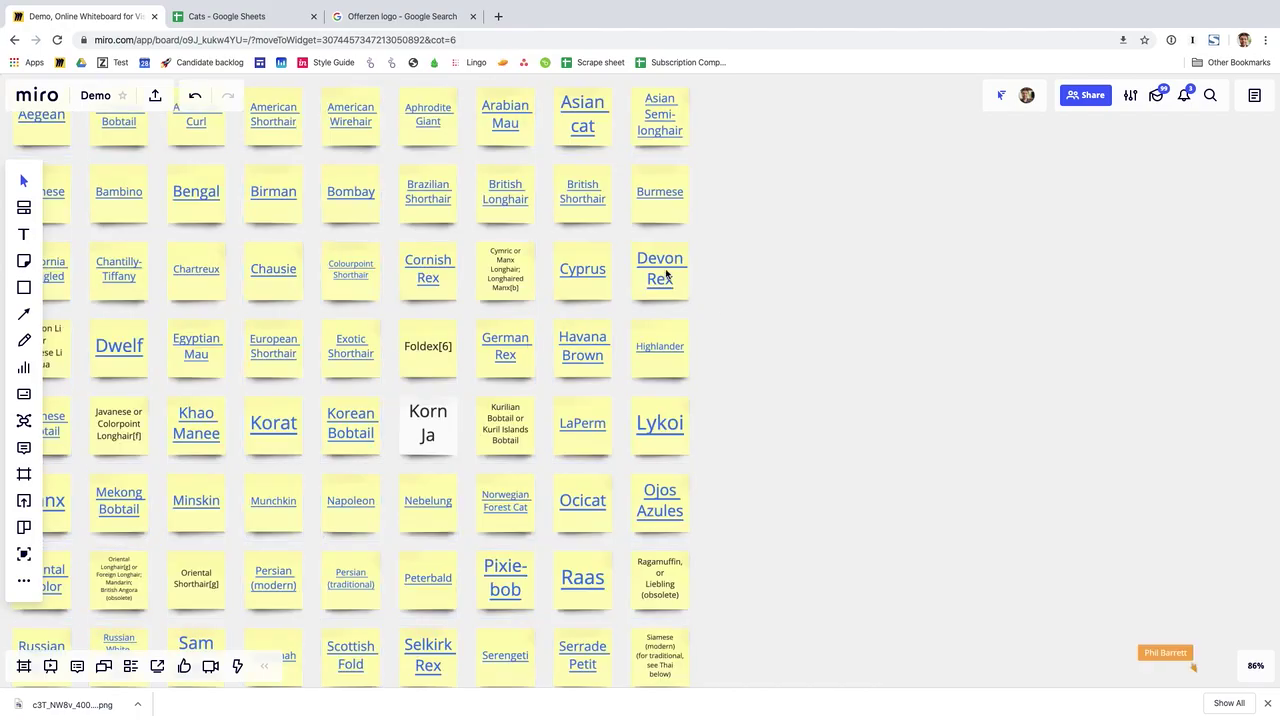
Step: Drag Devon Rex, Cyprus and Highlander out to the right and select that group
{"action": "left_click_drag", "start_coordinate": [664, 275], "coordinate": [820, 243]}
{"action": "left_click_drag", "start_coordinate": [582, 268], "coordinate": [880, 278]}
{"action": "left_click_drag", "start_coordinate": [688, 345], "coordinate": [784, 292]}
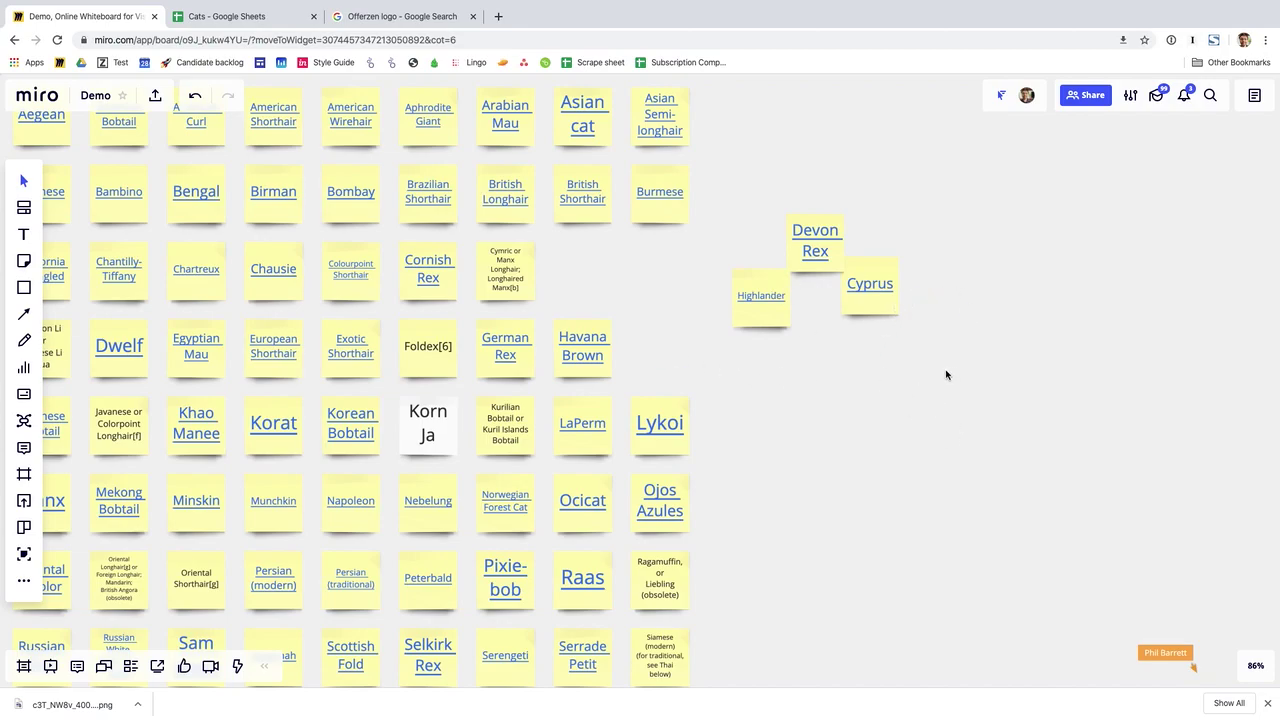
{"action": "left_click_drag", "start_coordinate": [958, 352], "coordinate": [561, 293]}
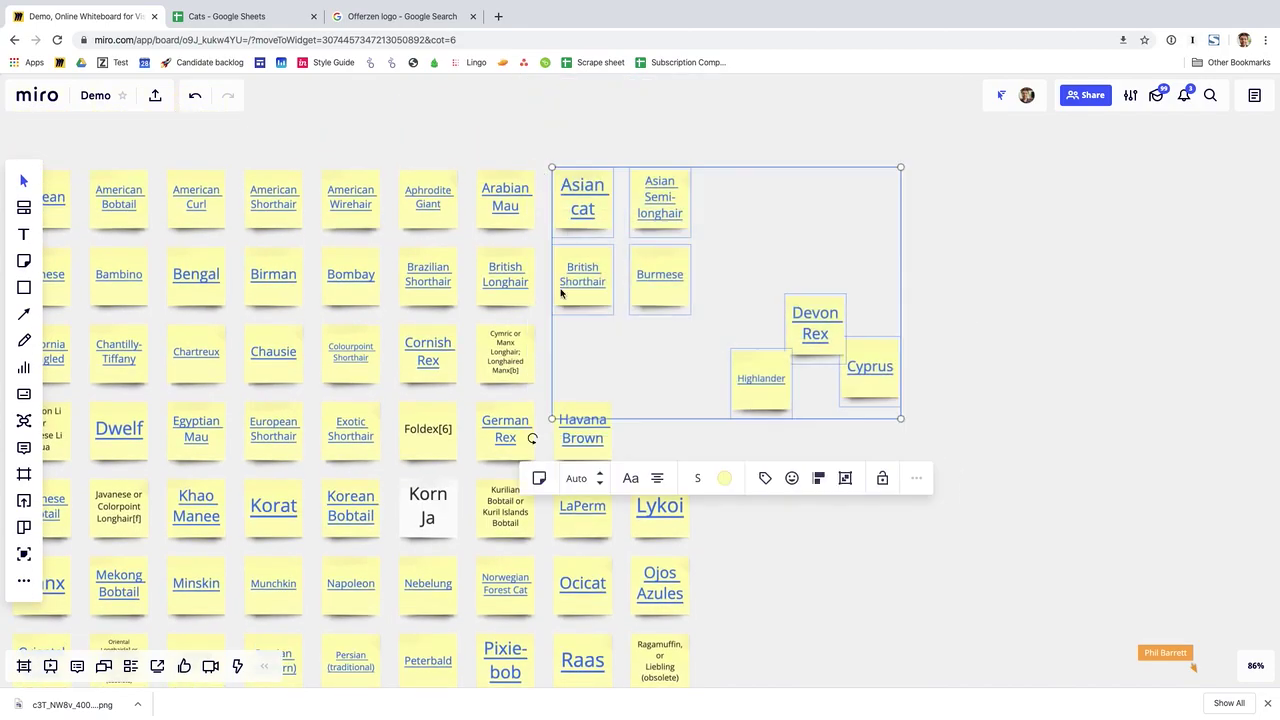
Step: Change the selected notes' shape to diamond, then to wide cards
{"action": "left_click", "coordinate": [537, 480]}
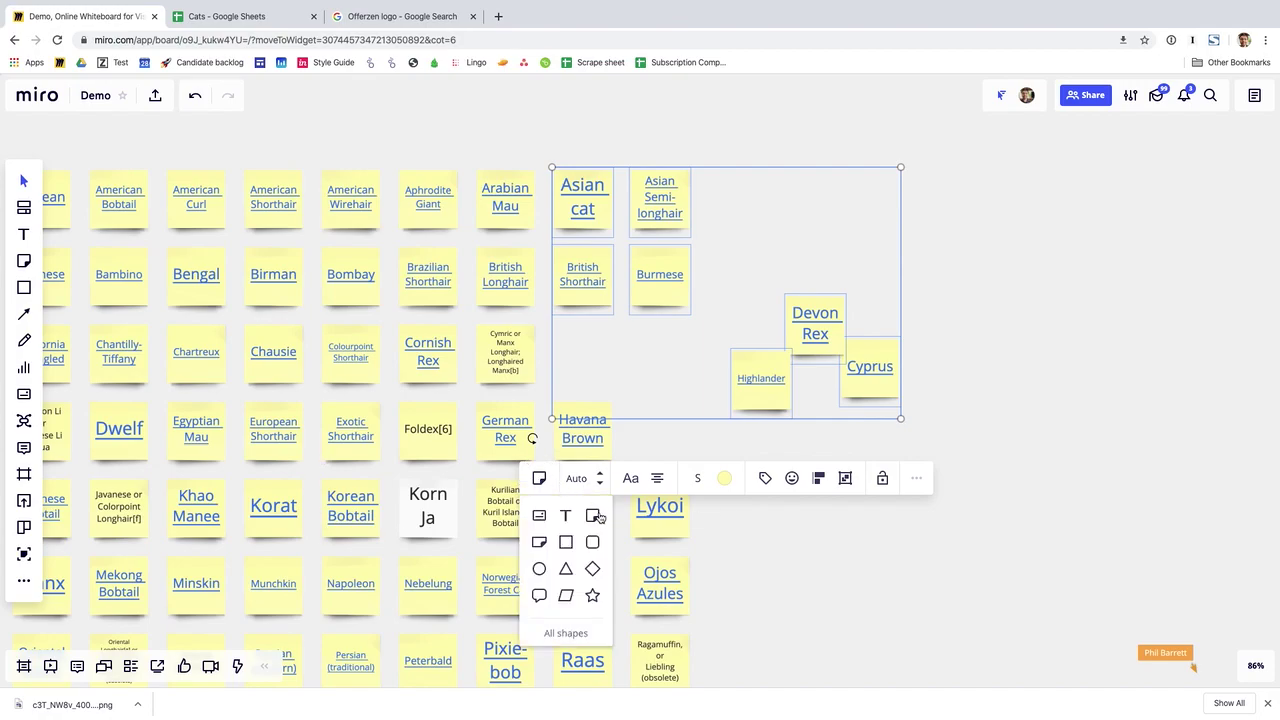
{"action": "left_click", "coordinate": [592, 568]}
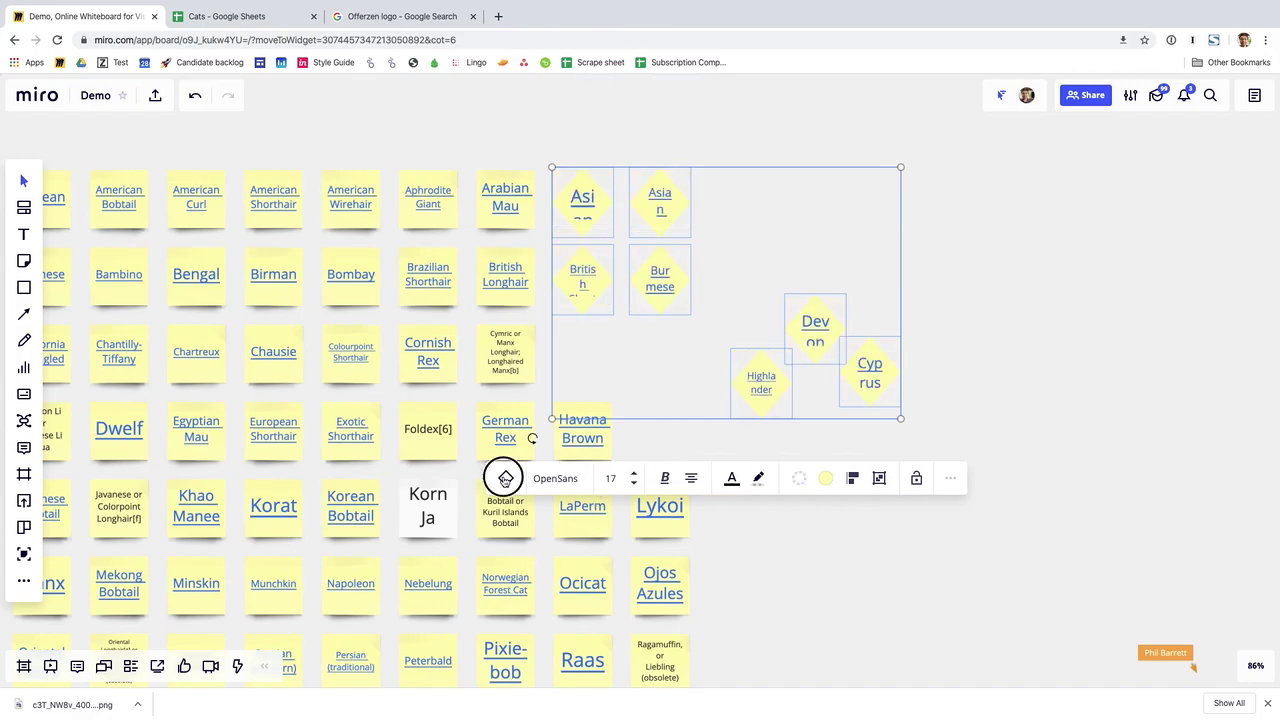
{"action": "left_click", "coordinate": [506, 478]}
{"action": "left_click", "coordinate": [505, 515]}
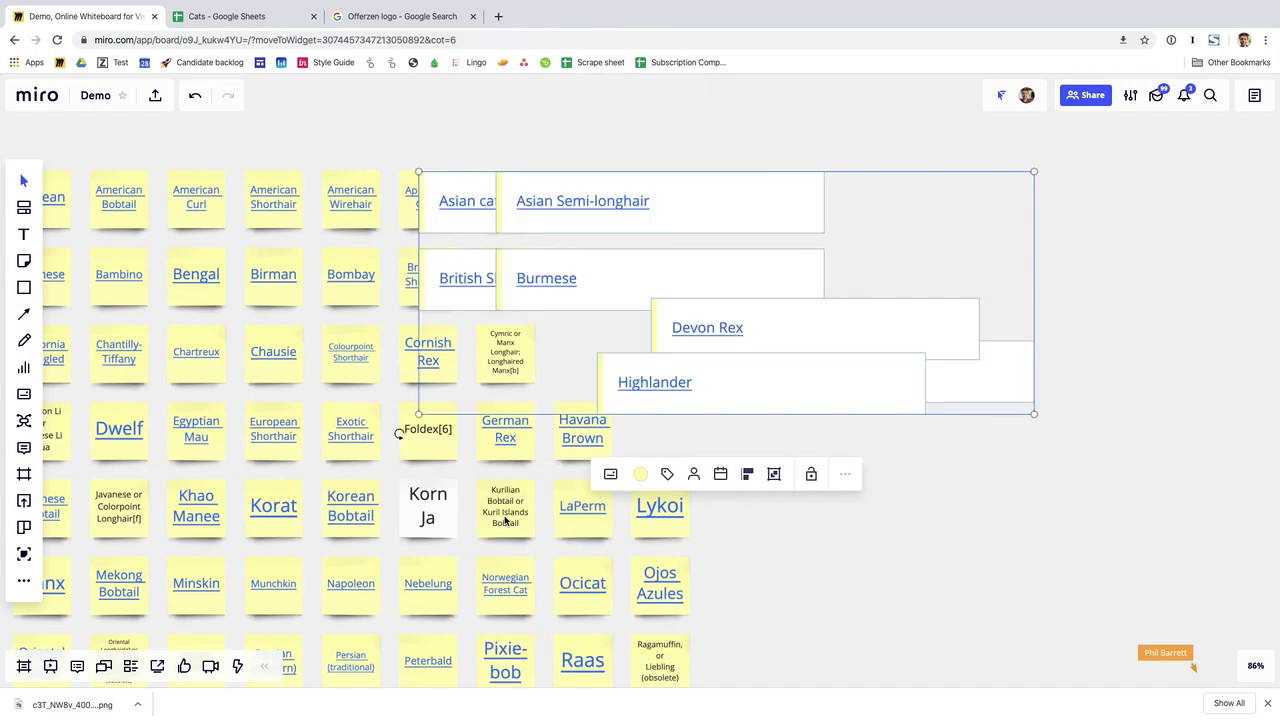
Step: Move the cards right of the grid and open, then close, the Highlander card
{"action": "left_click_drag", "start_coordinate": [723, 195], "coordinate": [937, 212]}
{"action": "left_click", "coordinate": [902, 536]}
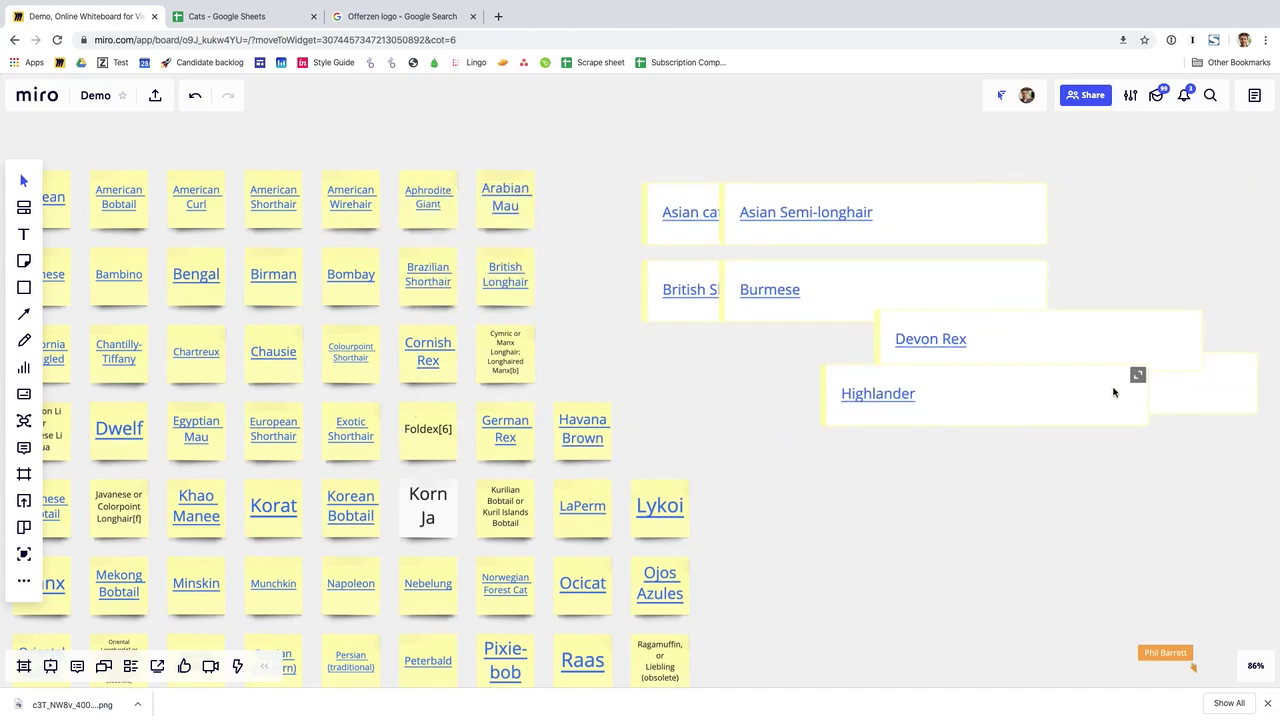
{"action": "left_click", "coordinate": [1137, 376]}
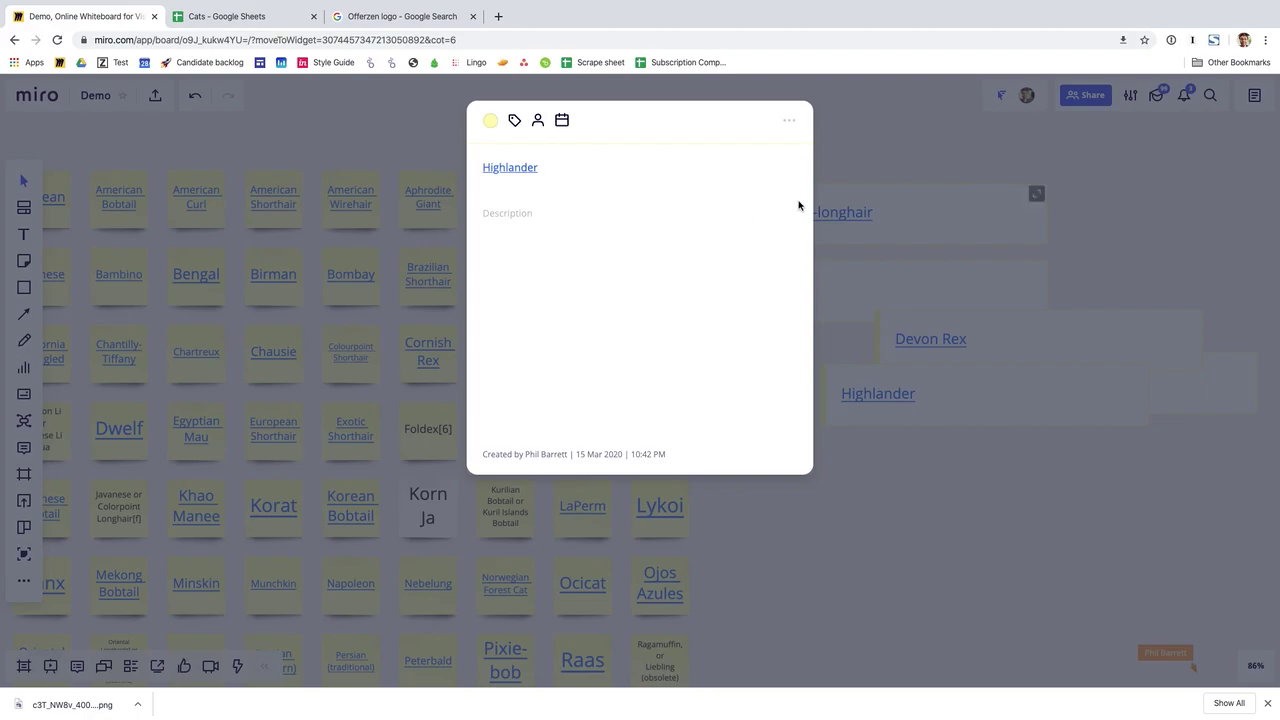
{"action": "left_click", "coordinate": [862, 165]}
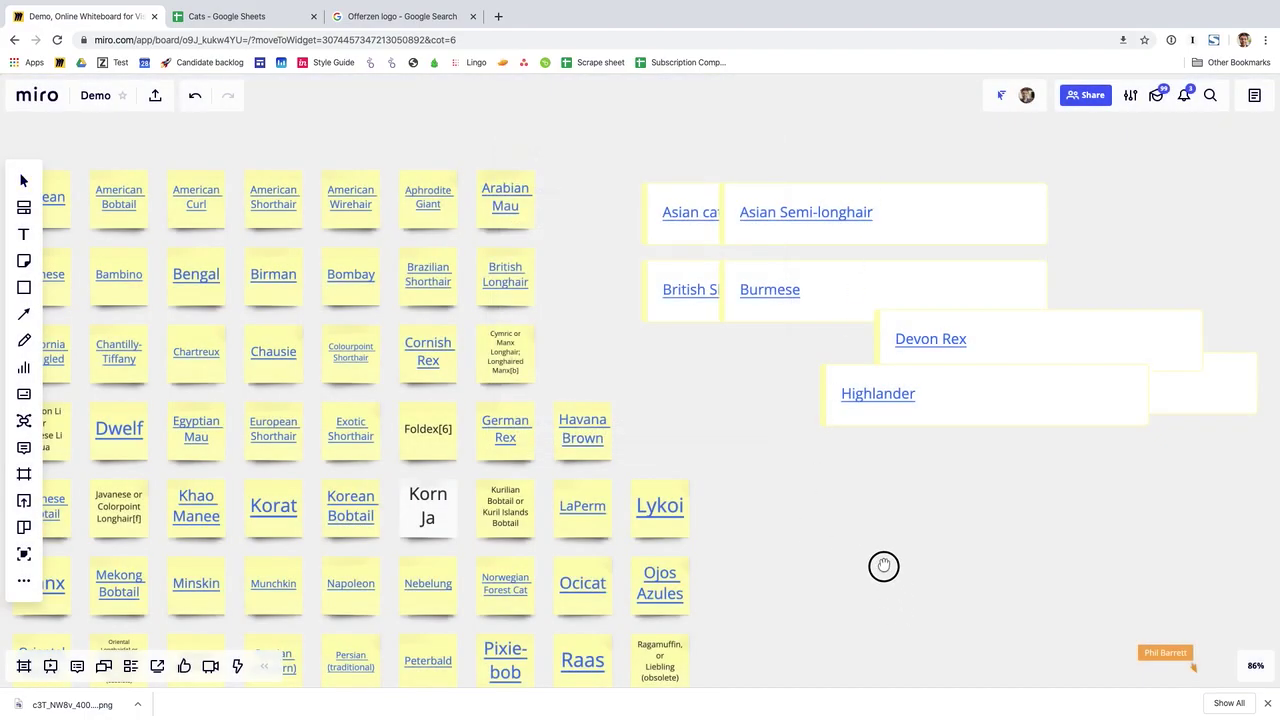
Step: Give the Raas note the Best tag and move it right of the grid
{"action": "left_click_drag", "start_coordinate": [883, 566], "coordinate": [940, 229]}
{"action": "scroll", "coordinate": [722, 306], "scroll_direction": "down", "scroll_amount": 3}
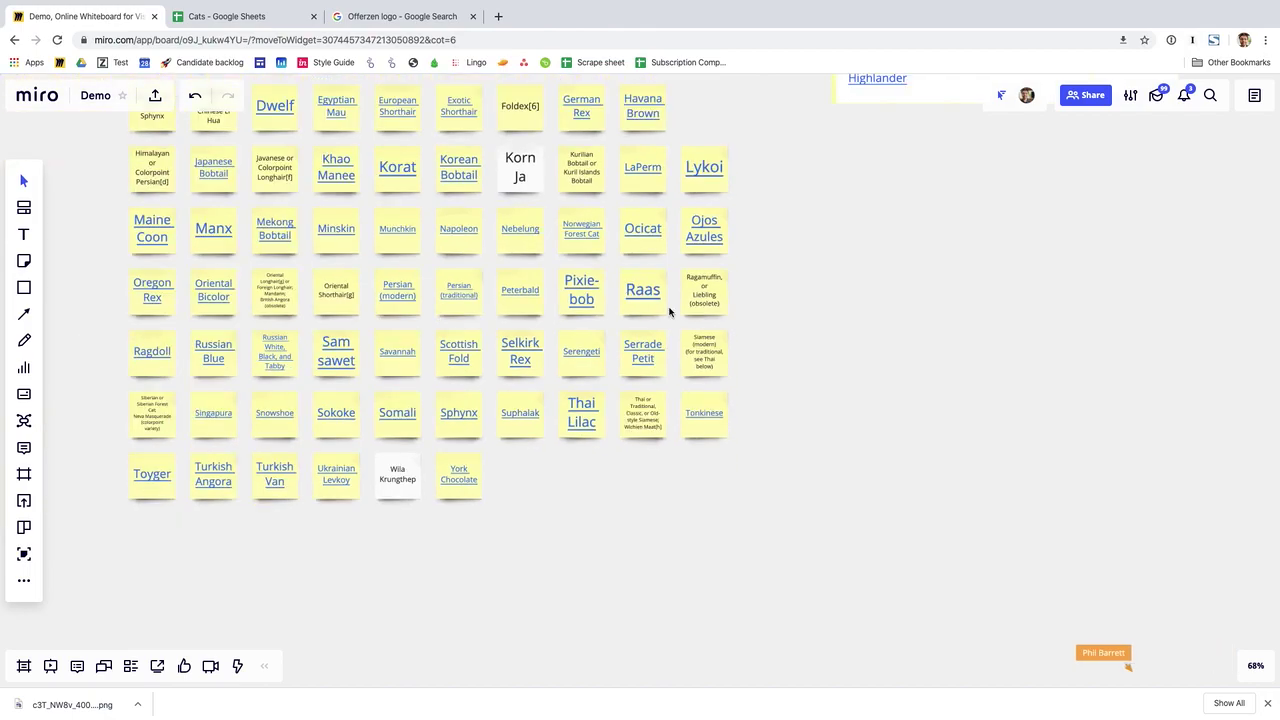
{"action": "left_click", "coordinate": [648, 286]}
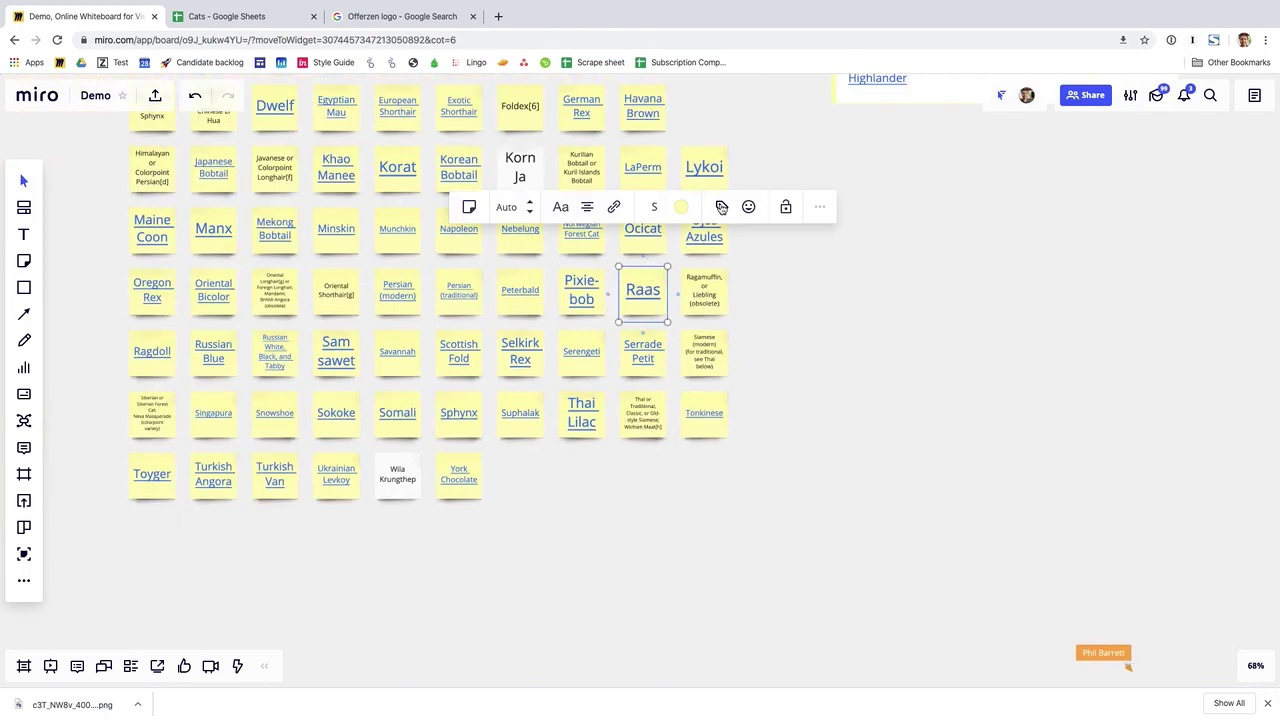
{"action": "left_click", "coordinate": [721, 206]}
{"action": "left_click", "coordinate": [637, 292]}
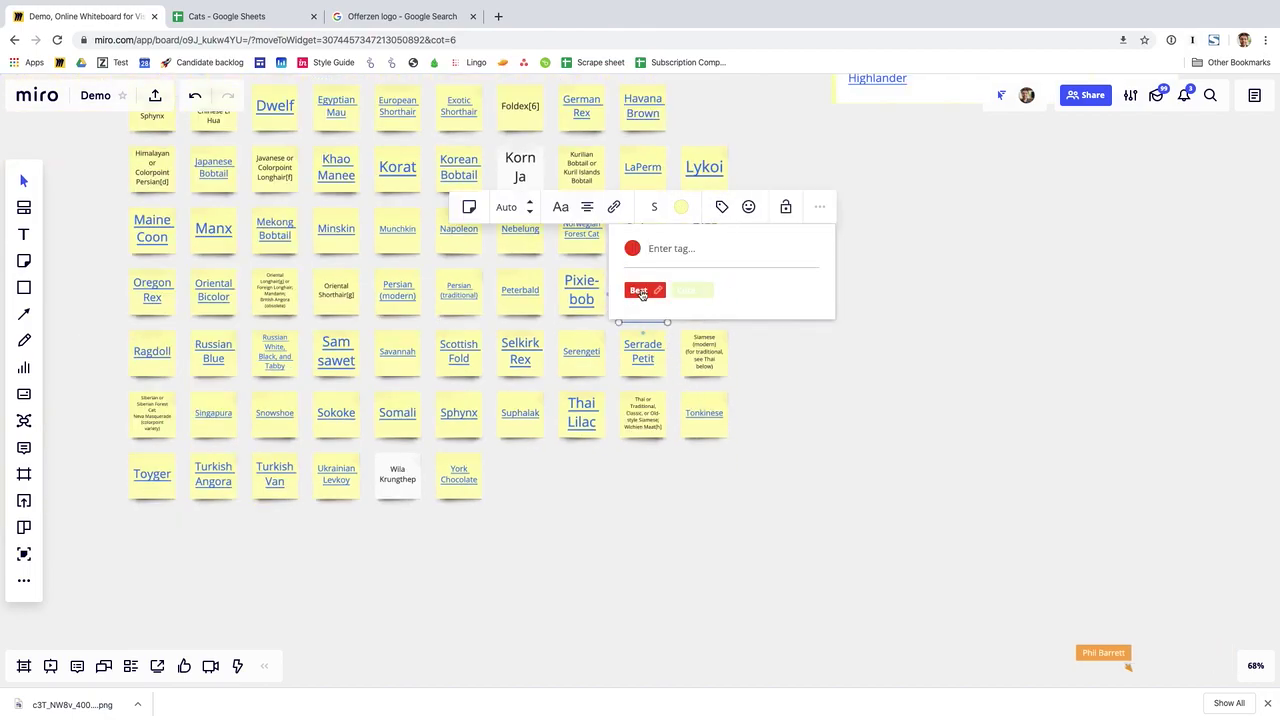
{"action": "left_click", "coordinate": [810, 407]}
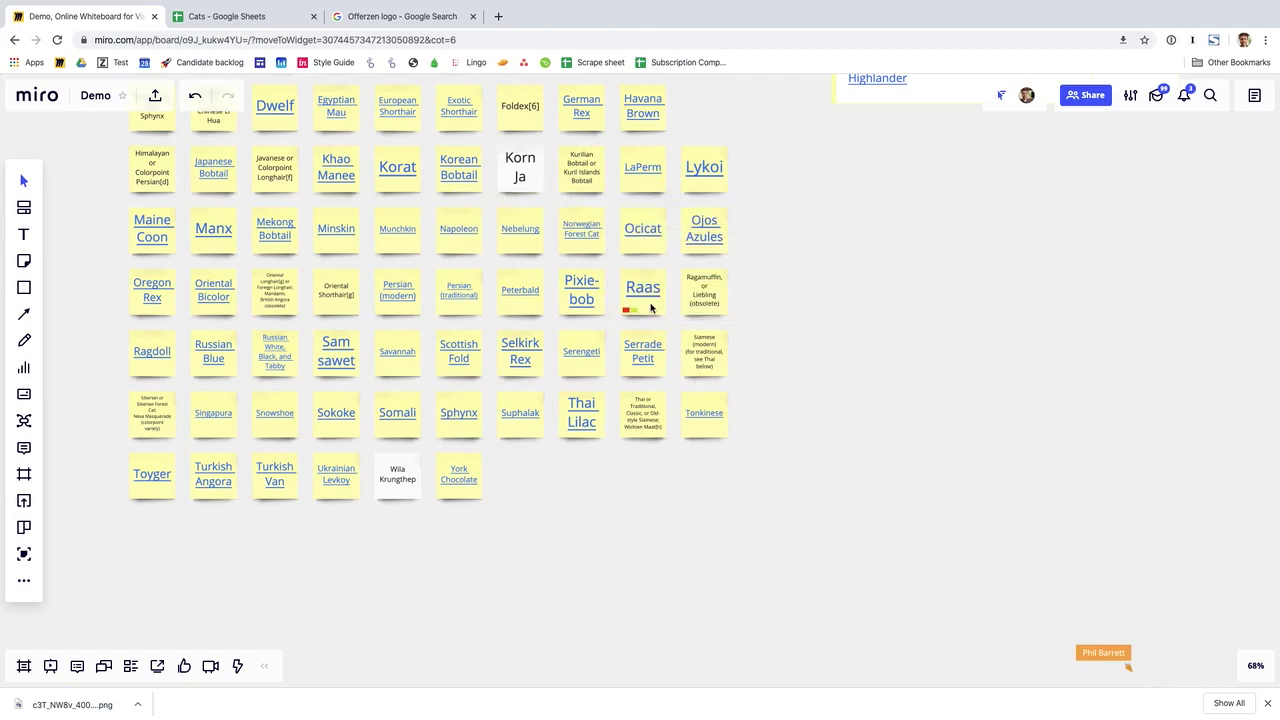
{"action": "left_click_drag", "start_coordinate": [652, 306], "coordinate": [801, 297]}
Step: Line up Ojos Azules and Lykoi beside Raas, tag Ojos Azules, and select all three
{"action": "left_click_drag", "start_coordinate": [709, 247], "coordinate": [859, 245]}
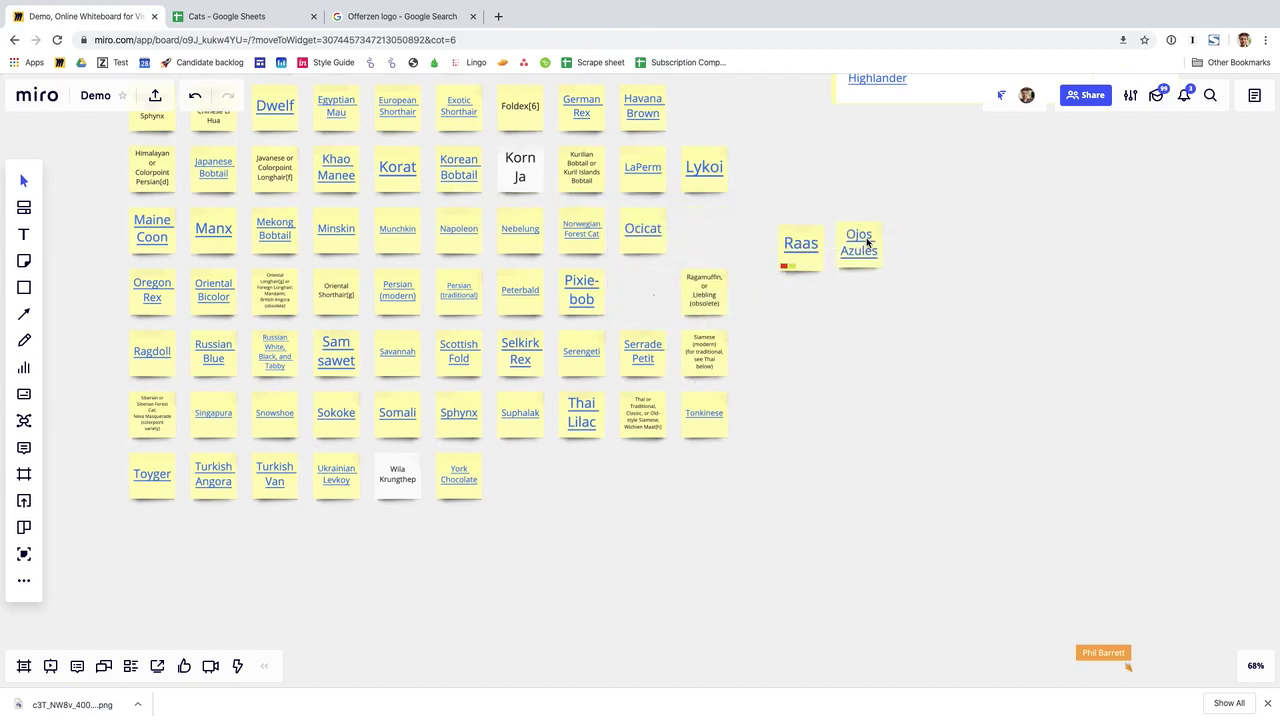
{"action": "left_click", "coordinate": [874, 226]}
{"action": "left_click", "coordinate": [934, 163]}
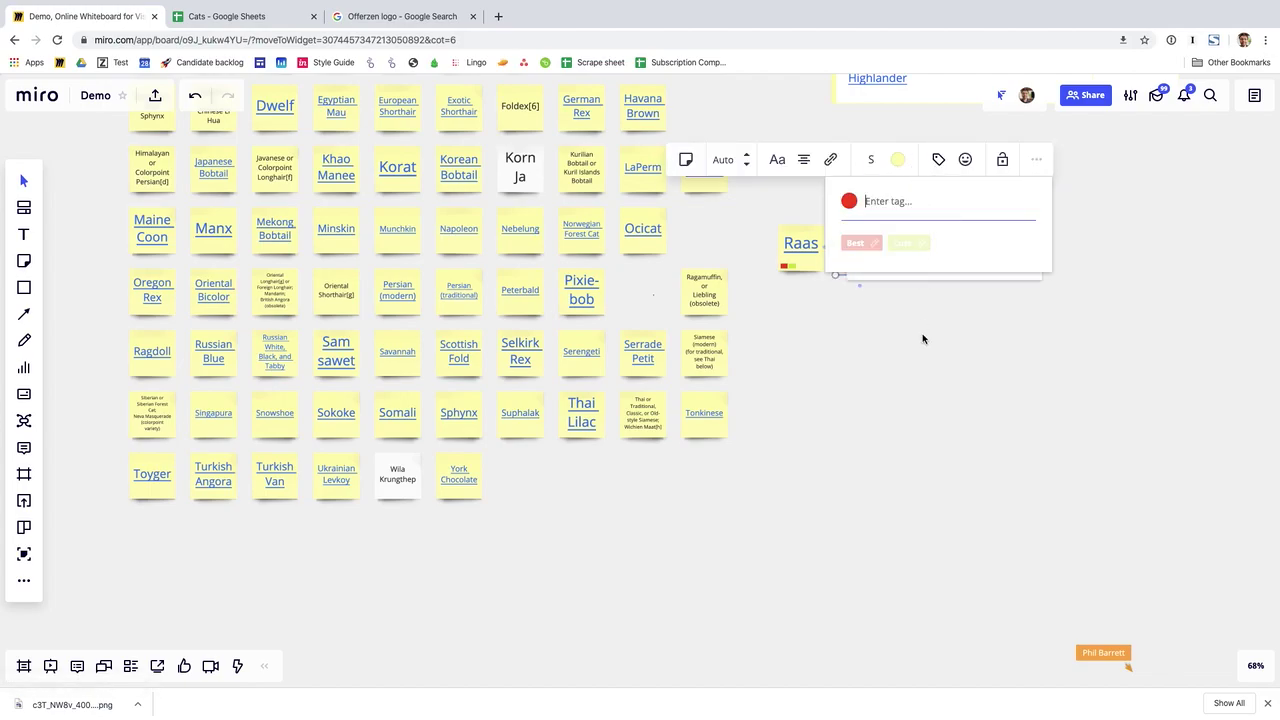
{"action": "left_click", "coordinate": [887, 362]}
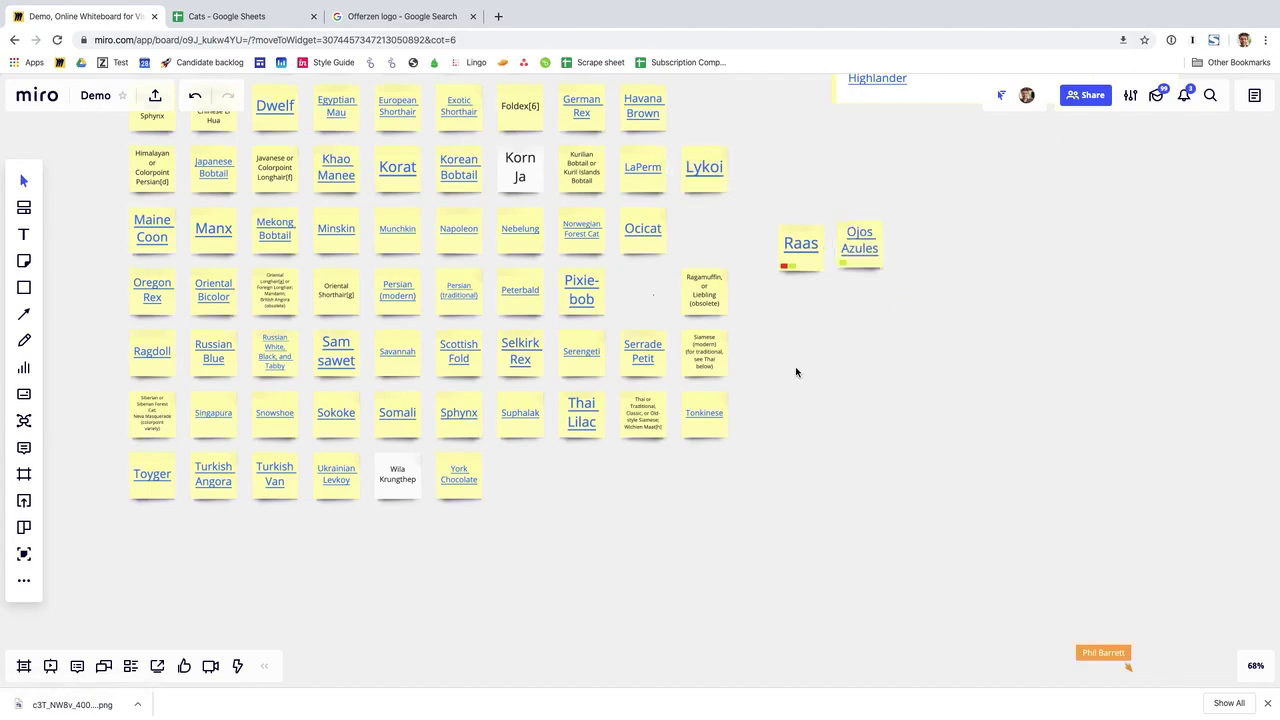
{"action": "left_click_drag", "start_coordinate": [712, 167], "coordinate": [940, 238]}
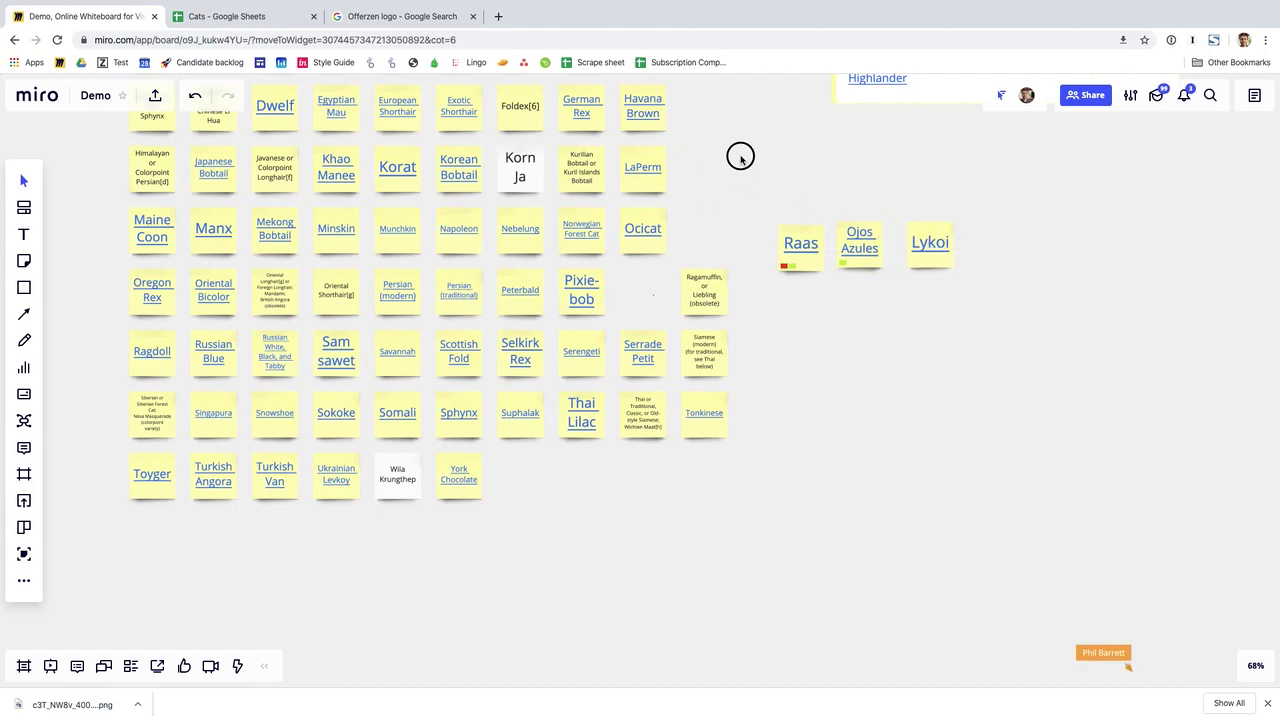
{"action": "left_click_drag", "start_coordinate": [758, 183], "coordinate": [1048, 308]}
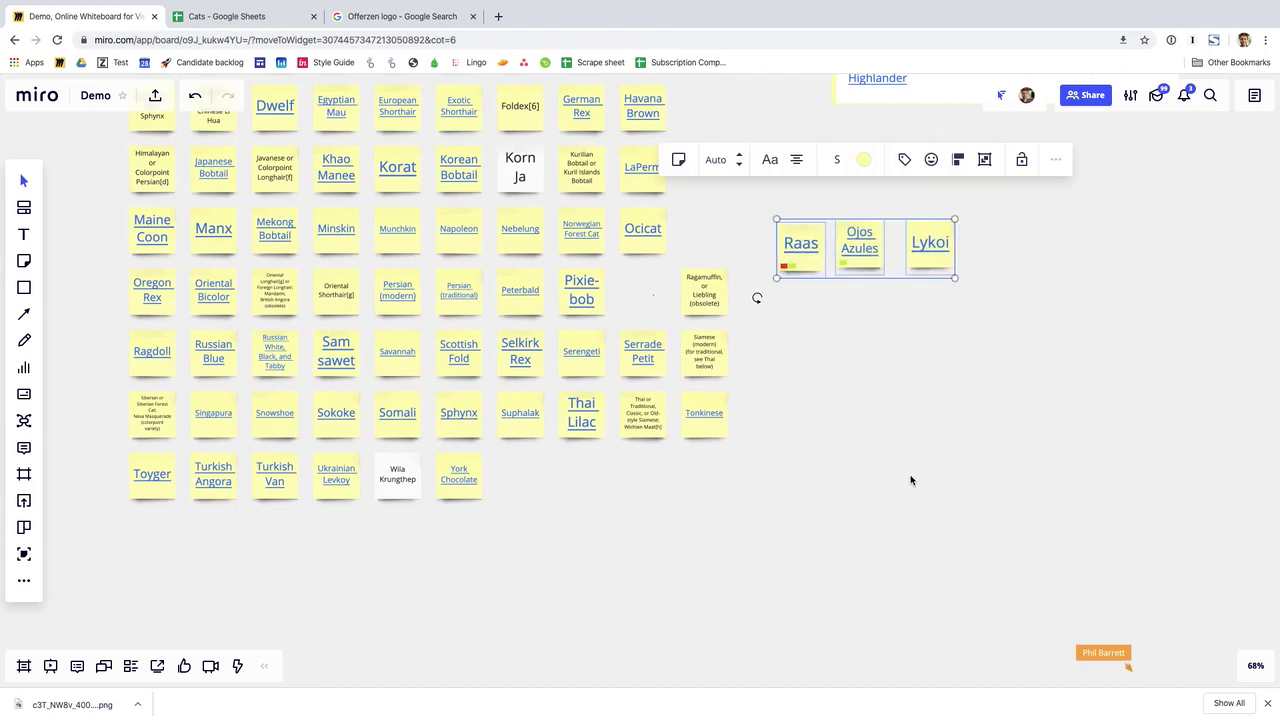
Step: Export Raas, Ojos Azules and Lykoi as a CSV file, then open the Voting panel
{"action": "left_click", "coordinate": [1055, 159]}
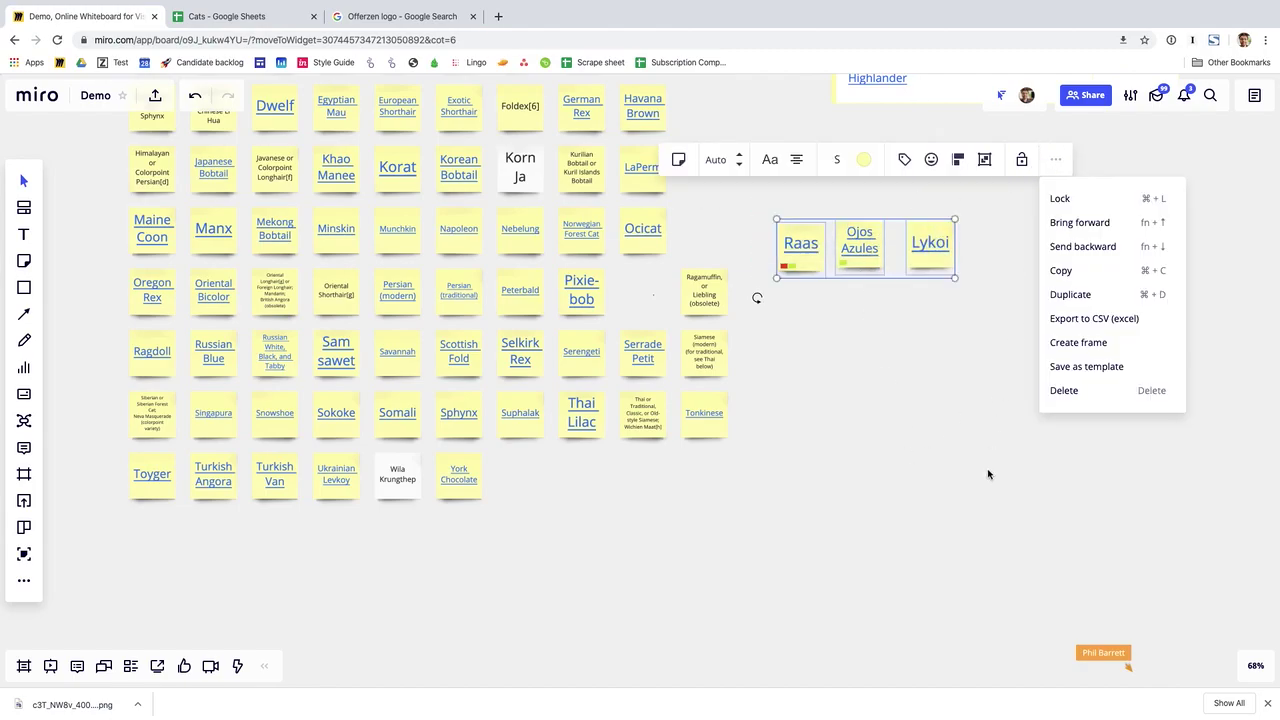
{"action": "left_click", "coordinate": [1095, 318]}
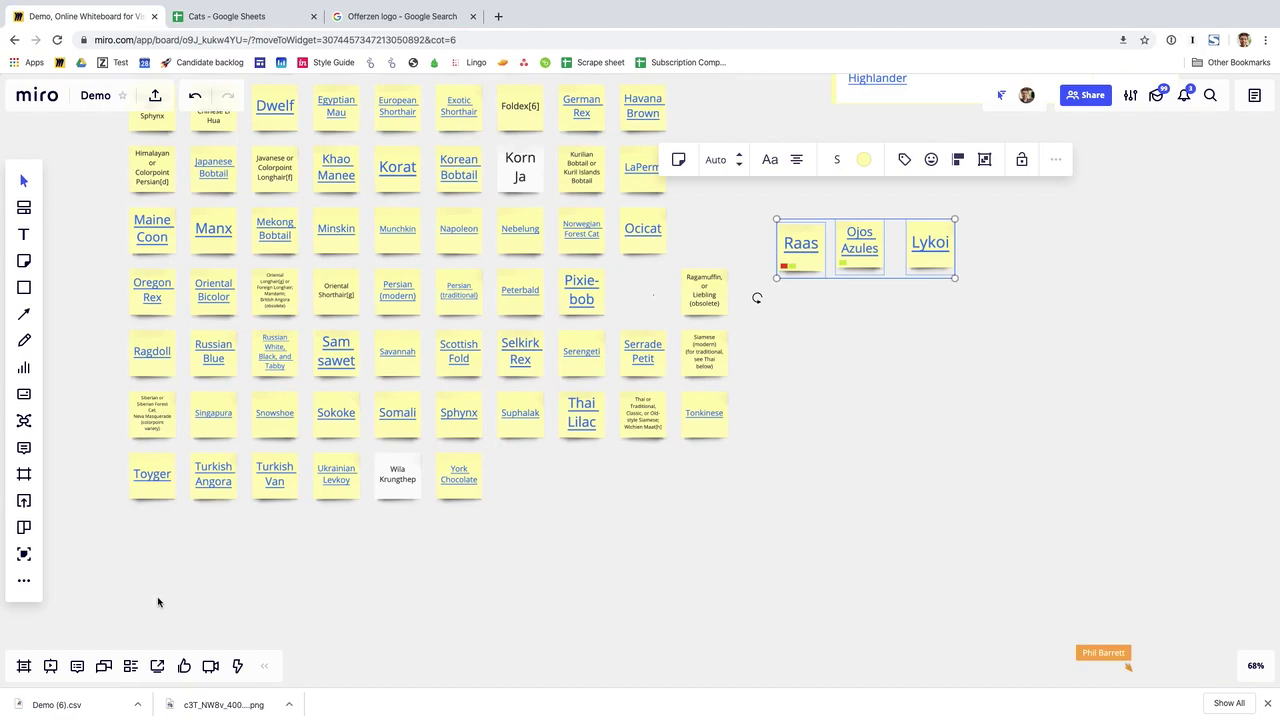
{"action": "left_click", "coordinate": [184, 667]}
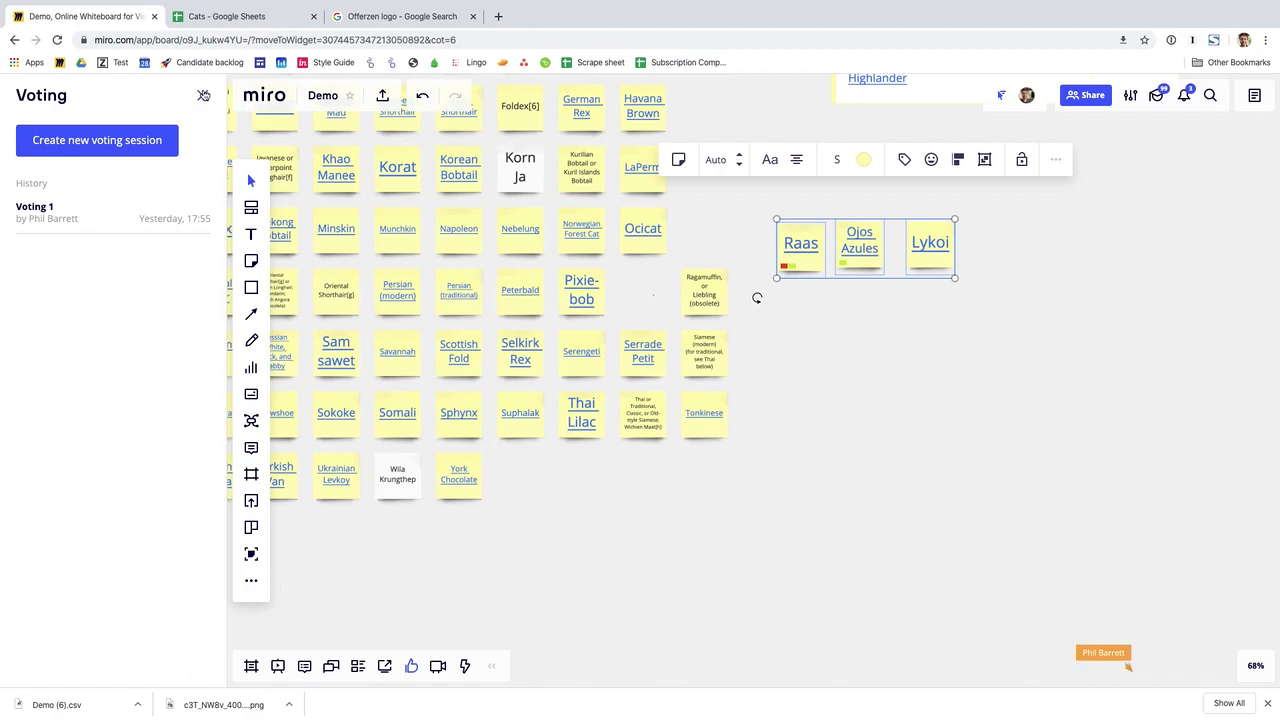
Step: Close the Voting panel and deselect the Raas, Ojos Azules and Lykoi notes
{"action": "left_click", "coordinate": [202, 96]}
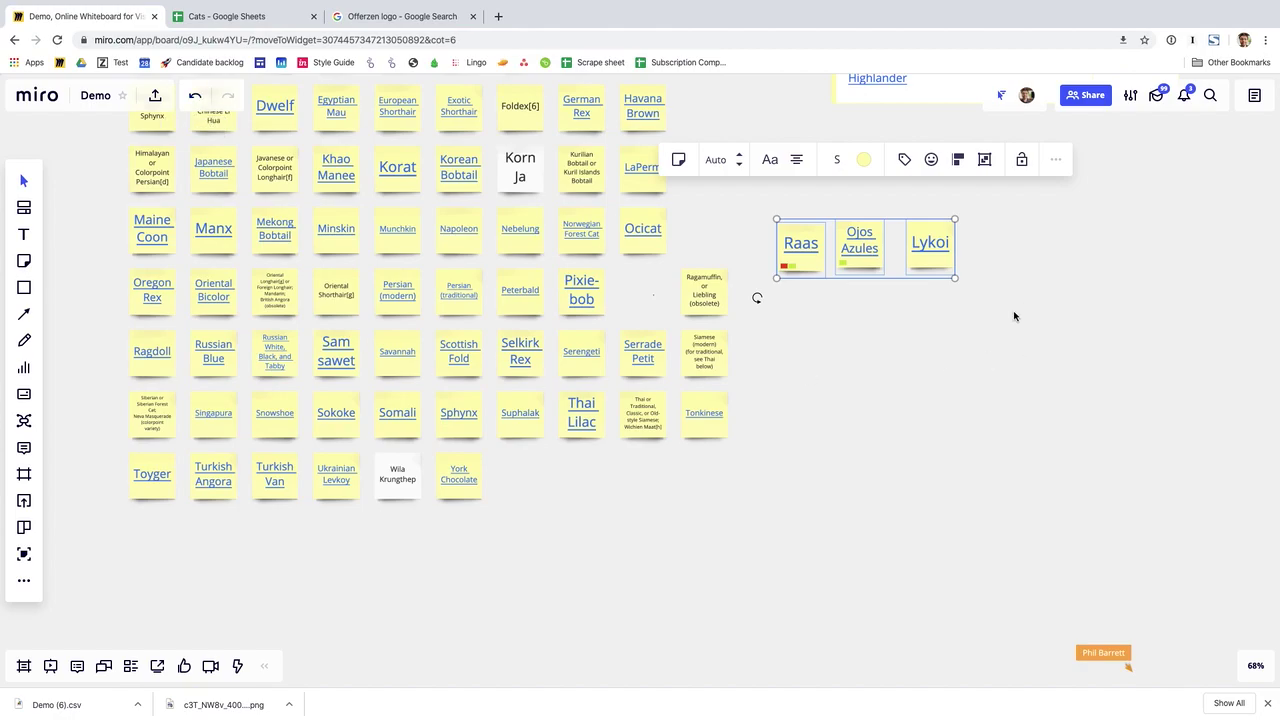
{"action": "left_click", "coordinate": [841, 362]}
Step: Undo the last board change with Cmd+Z, bringing the white cat cards back above the grid
{"action": "key", "text": "super+z"}
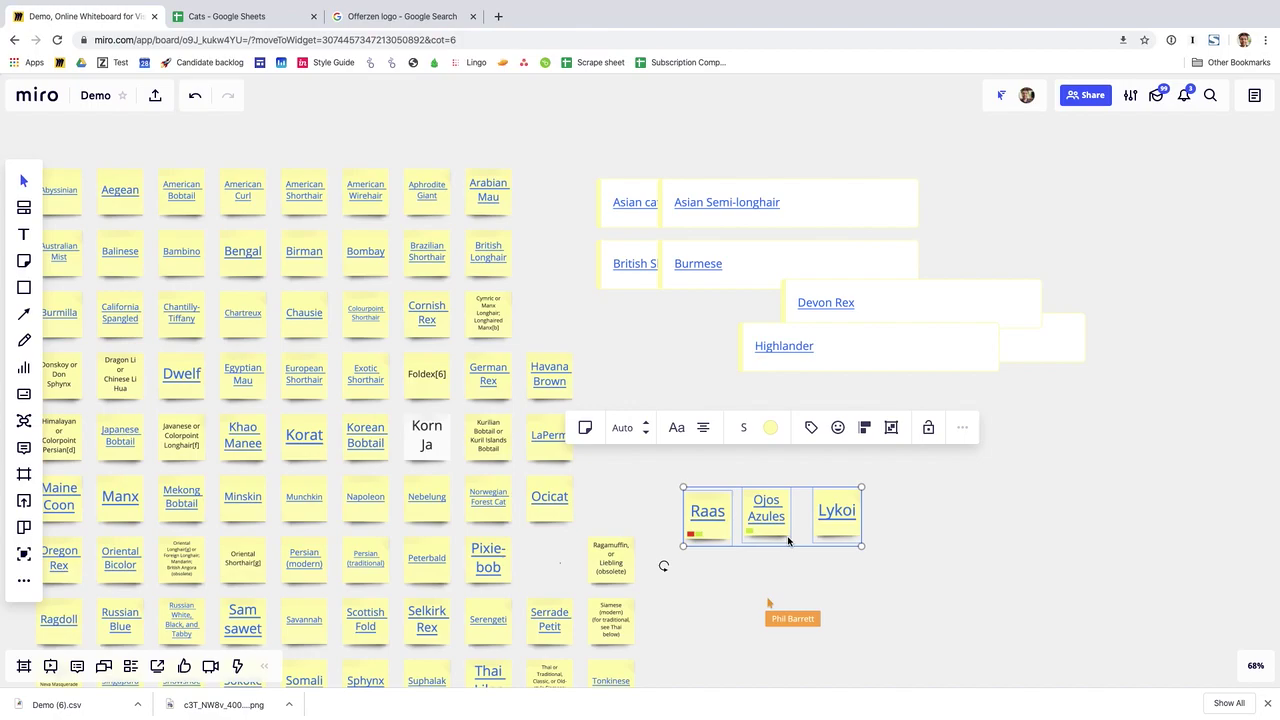
Step: Move the Ragamuffin note into empty space and copy a link to it
{"action": "left_click", "coordinate": [999, 530]}
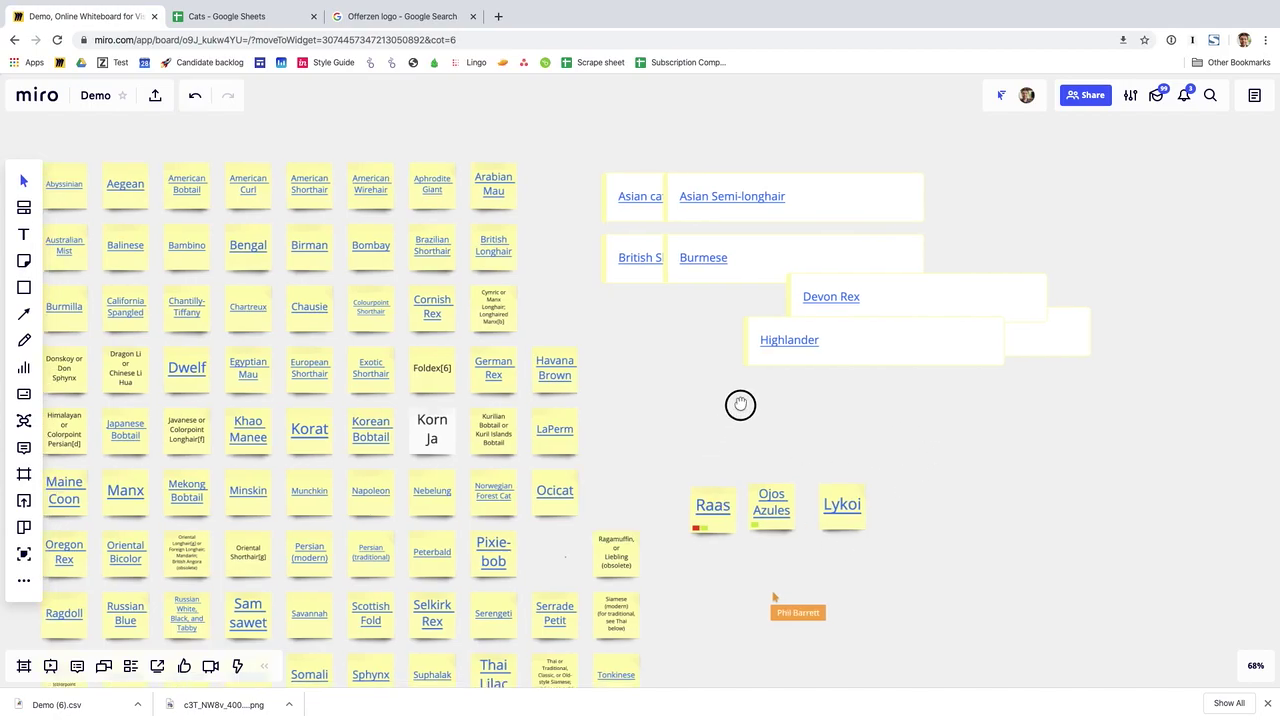
{"action": "left_click_drag", "start_coordinate": [740, 404], "coordinate": [764, 296]}
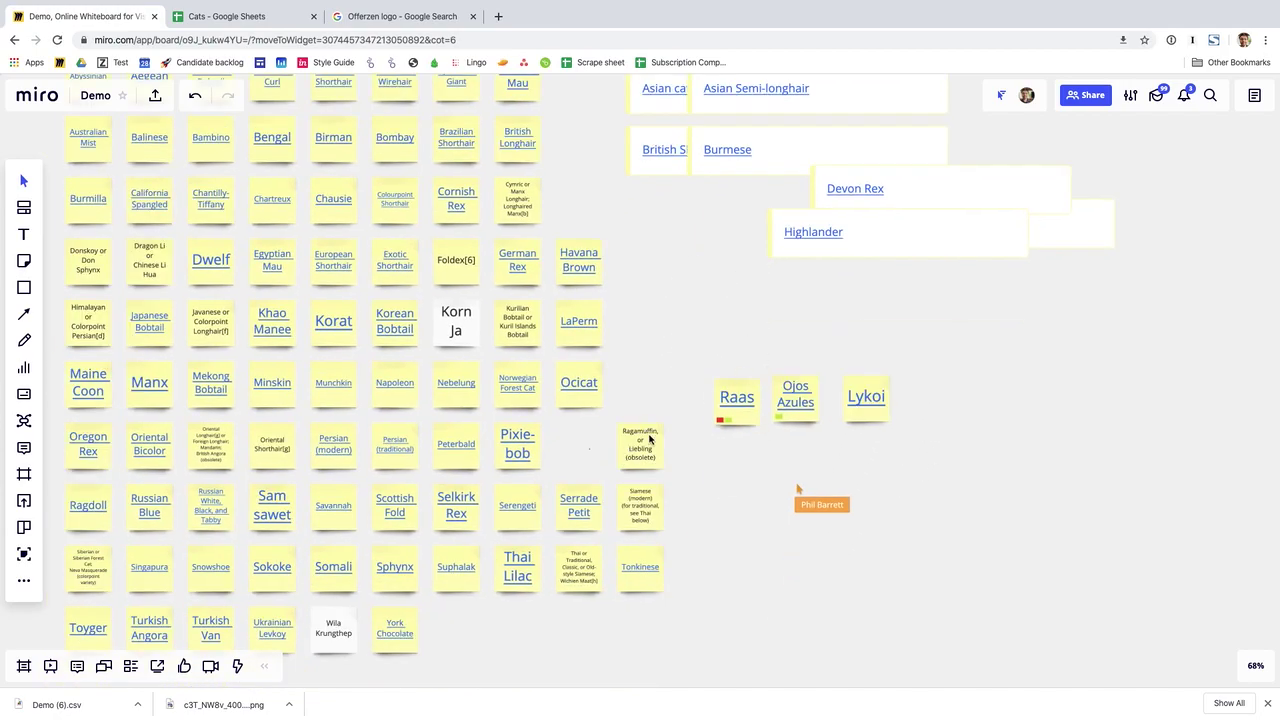
{"action": "left_click_drag", "start_coordinate": [649, 439], "coordinate": [930, 510]}
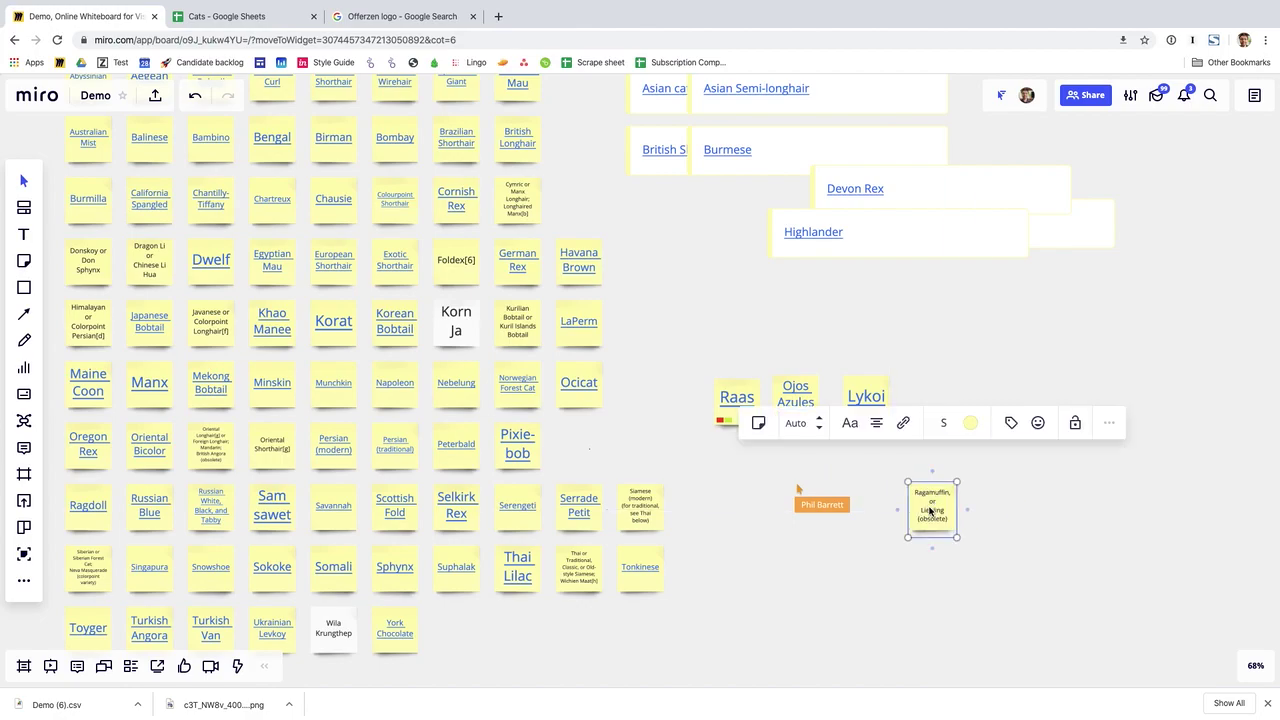
{"action": "left_click", "coordinate": [1109, 428]}
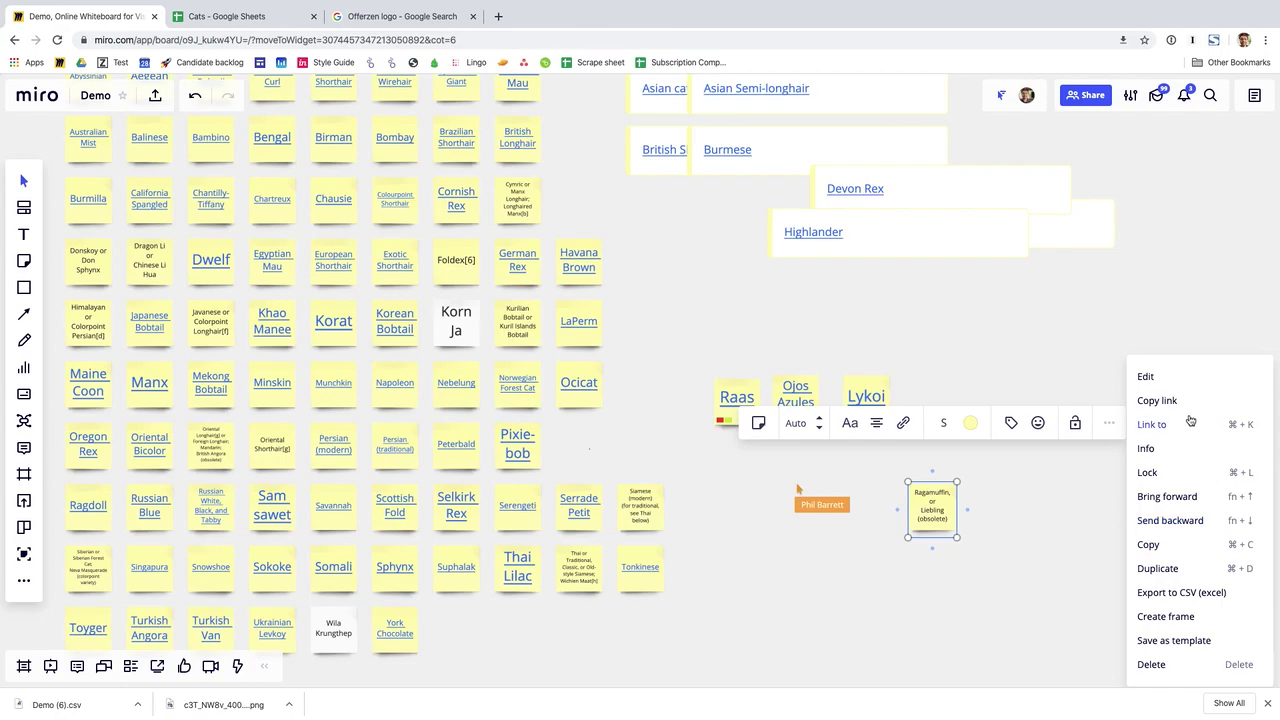
{"action": "left_click", "coordinate": [1164, 404]}
Step: Paste the Ragamuffin note link into a new text box on empty canvas
{"action": "left_click", "coordinate": [825, 578]}
{"action": "scroll", "coordinate": [834, 586], "scroll_direction": "left", "scroll_amount": 10}
{"action": "scroll", "coordinate": [834, 586], "scroll_direction": "down", "scroll_amount": 4}
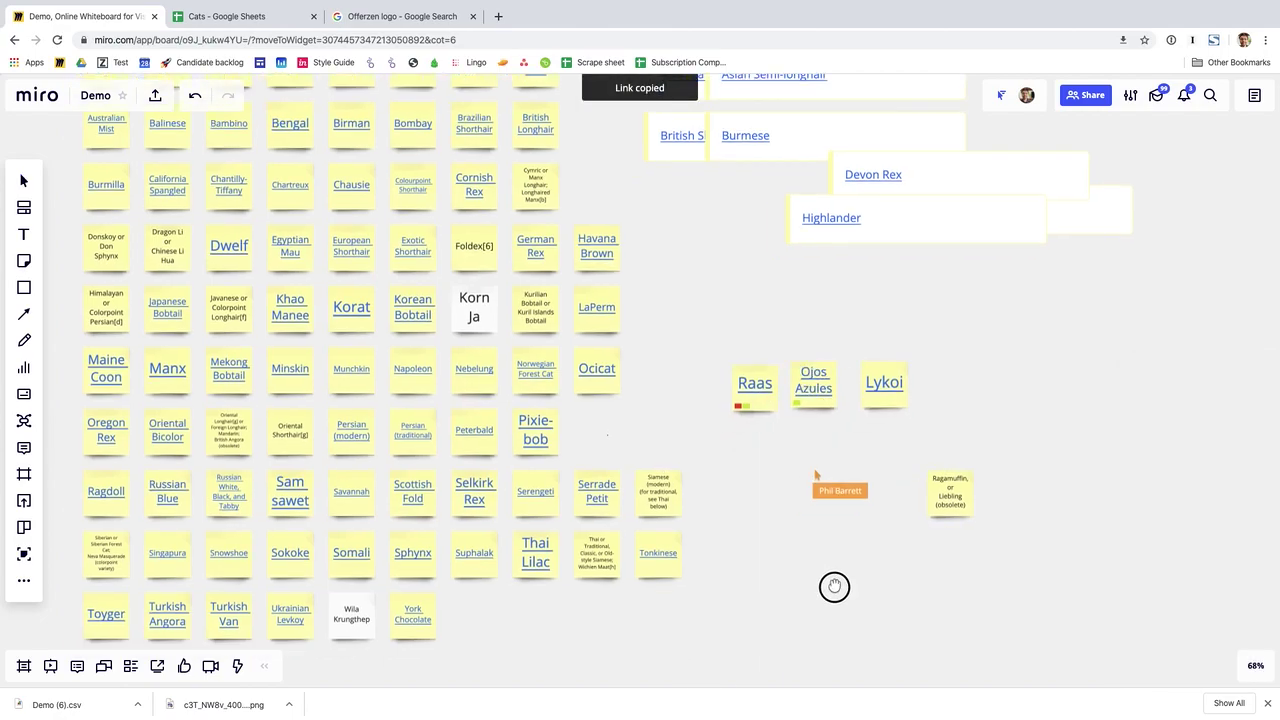
{"action": "left_click_drag", "start_coordinate": [203, 466], "coordinate": [449, 451]}
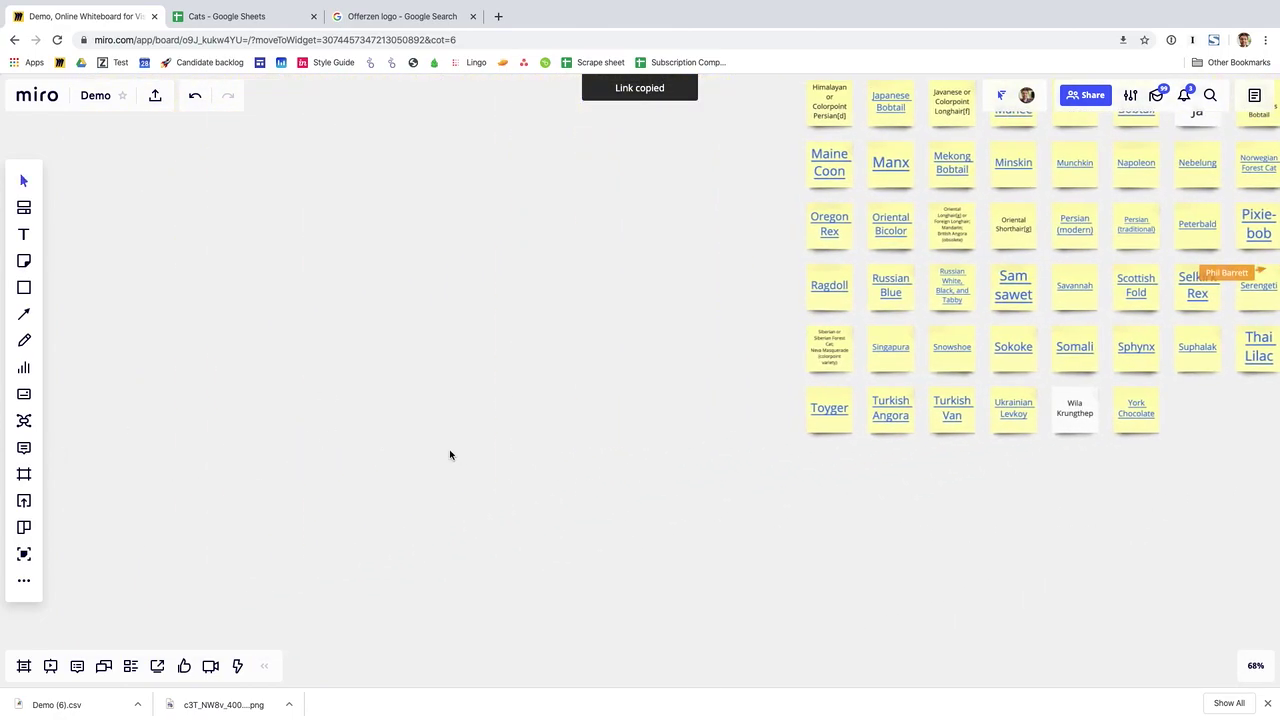
{"action": "key", "text": "t"}
{"action": "left_click", "coordinate": [300, 407]}
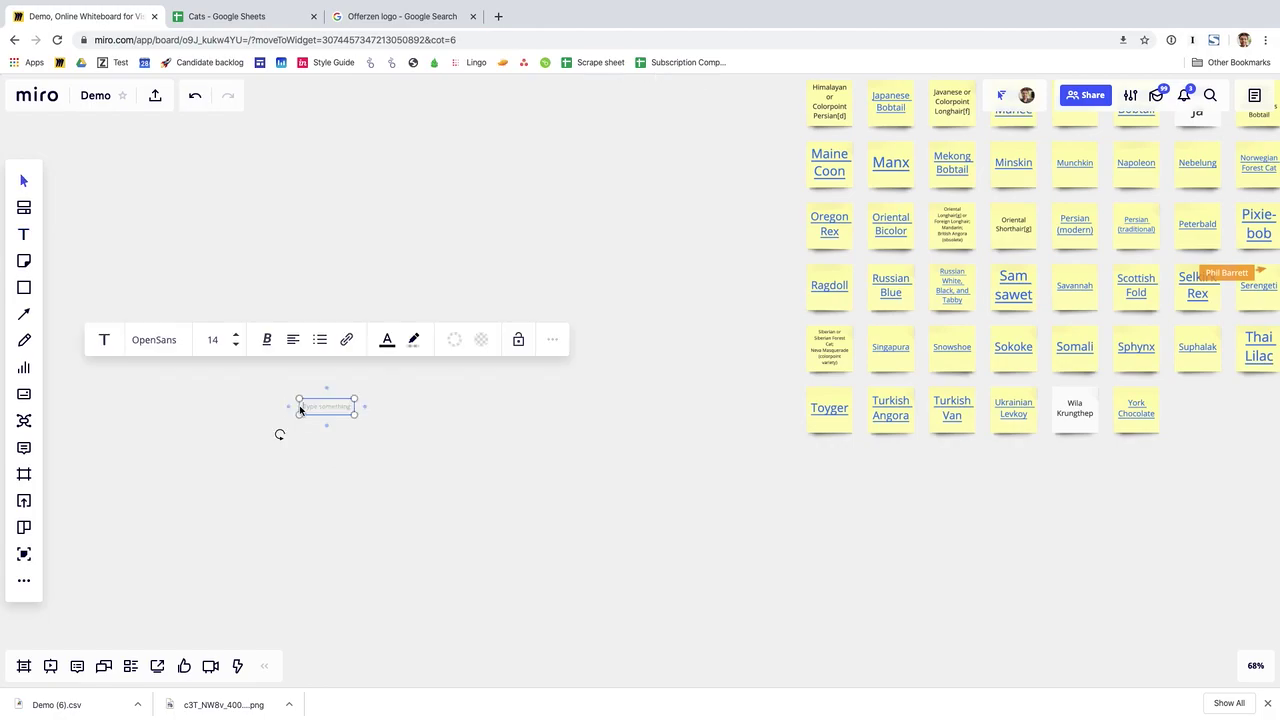
{"action": "key", "text": "ctrl+v"}
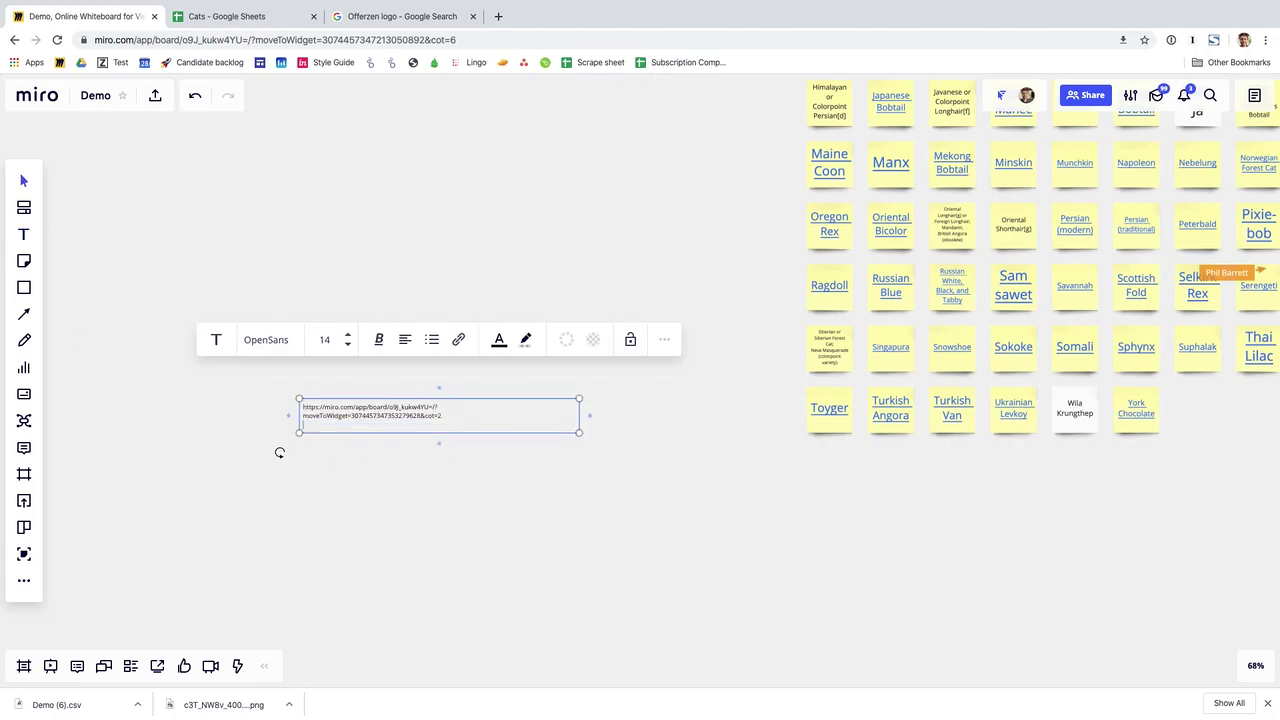
{"action": "left_click", "coordinate": [471, 532]}
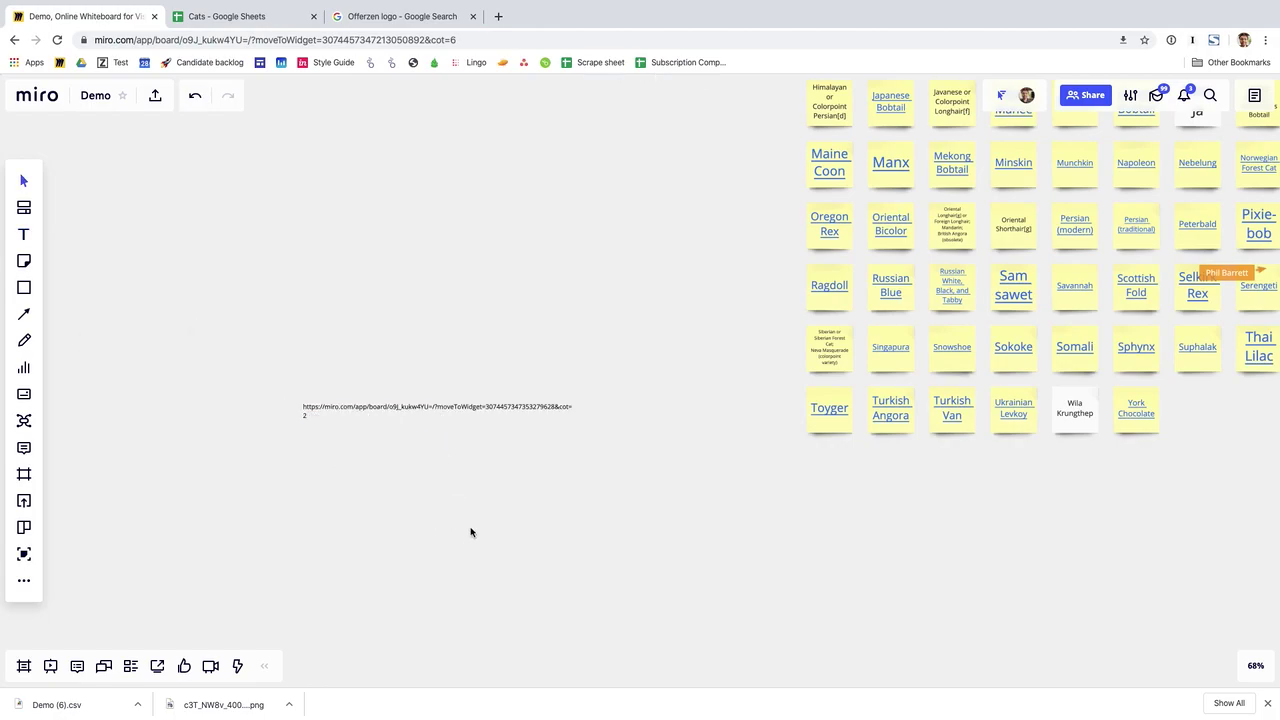
Step: Hyperlink the URL text to the Ragamuffin note and follow the link to it
{"action": "left_click", "coordinate": [367, 412]}
{"action": "left_click", "coordinate": [462, 339]}
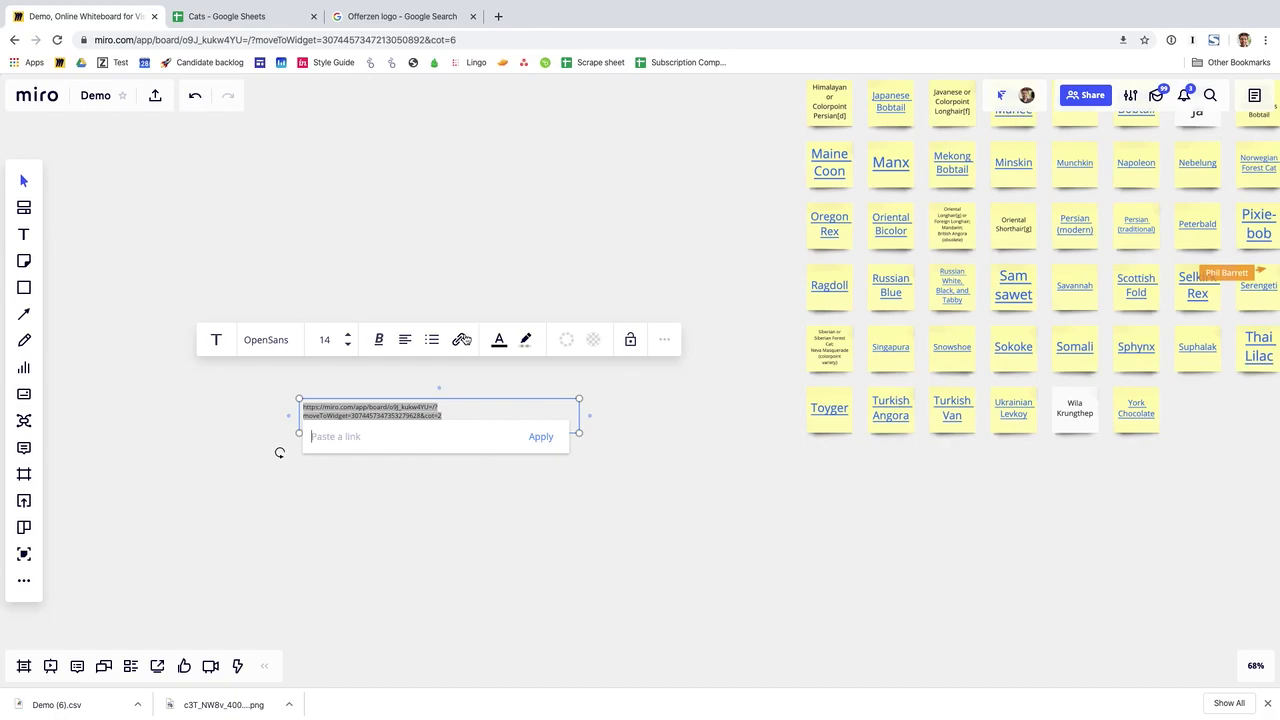
{"action": "key", "text": "ctrl+v"}
{"action": "left_click", "coordinate": [540, 489]}
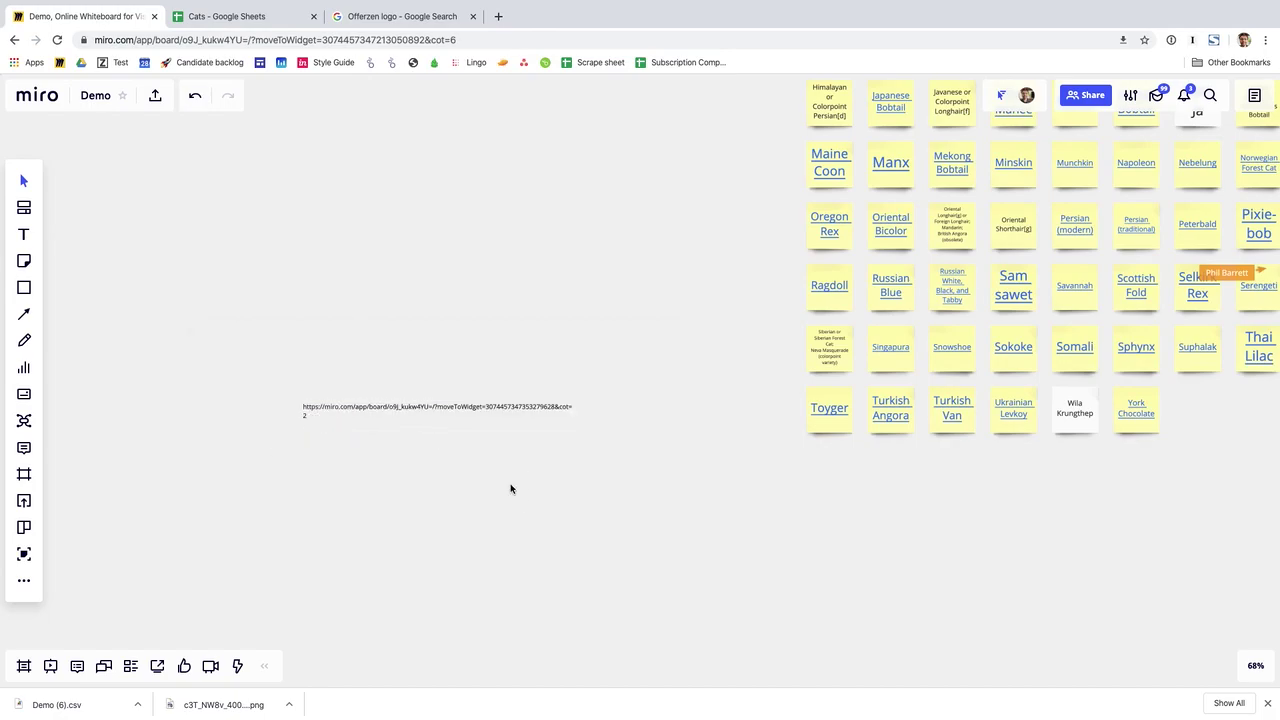
{"action": "left_click", "coordinate": [446, 415]}
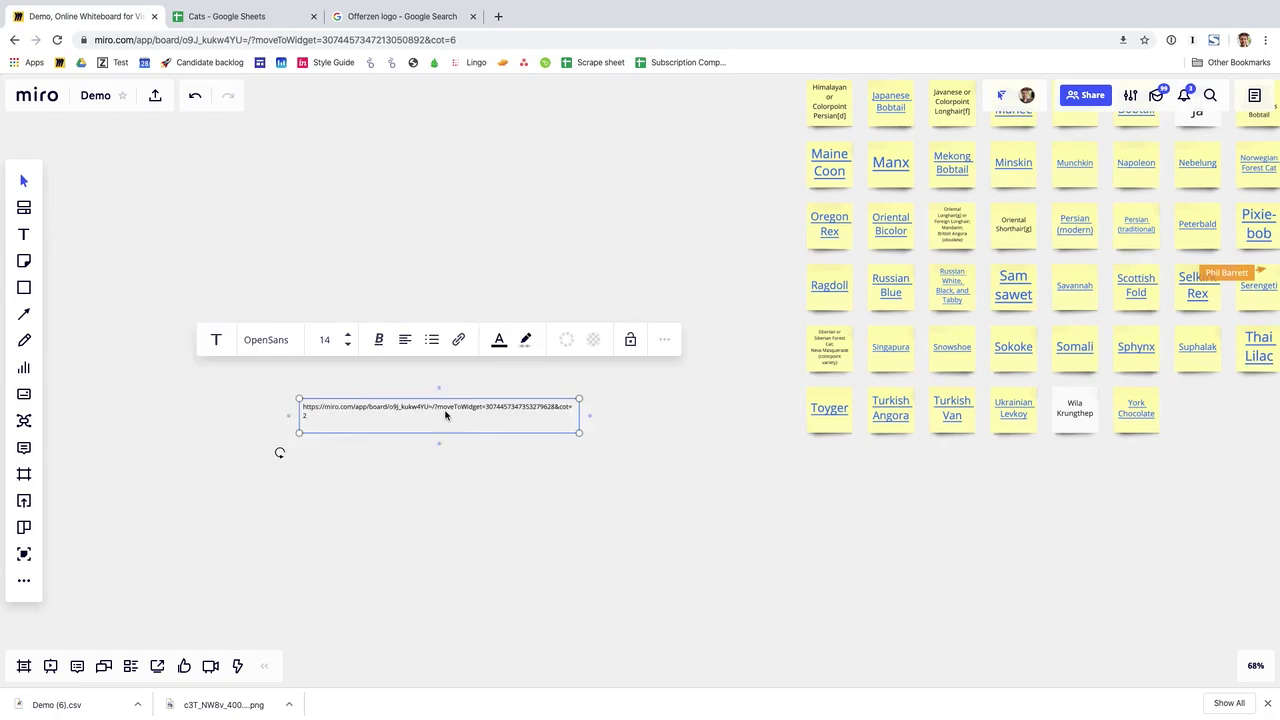
{"action": "left_click", "coordinate": [461, 341]}
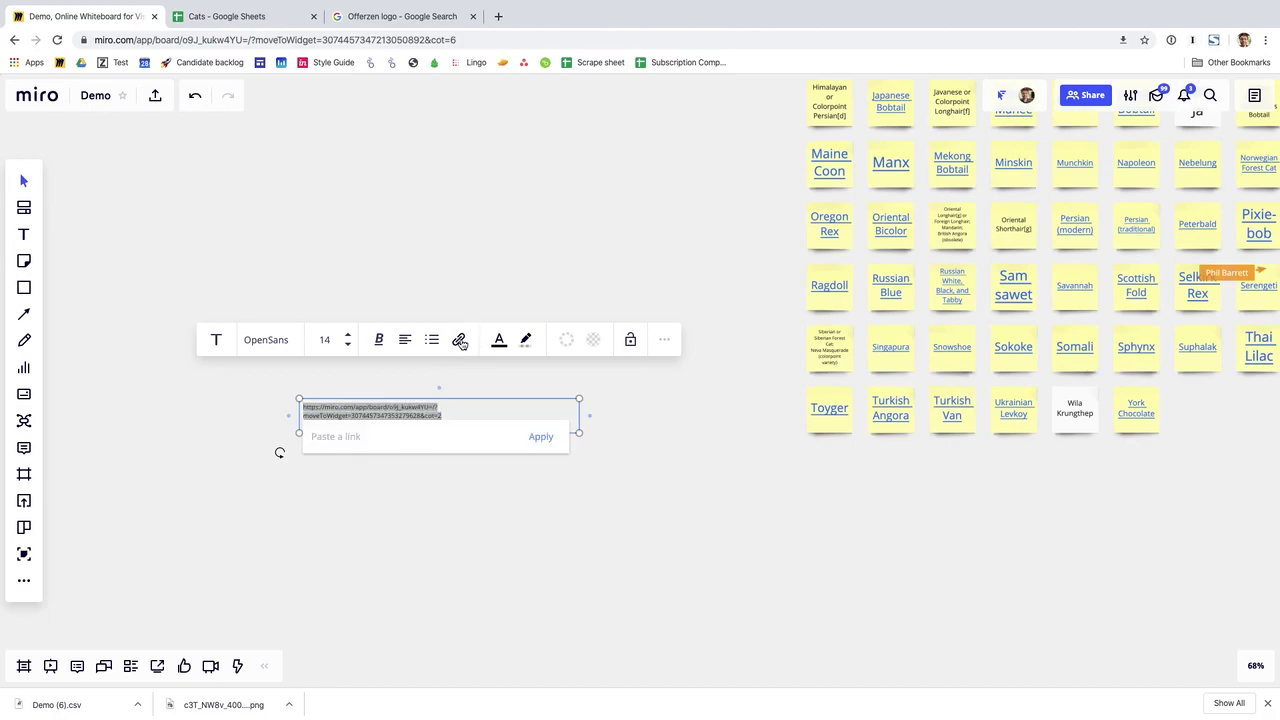
{"action": "key", "text": "ctrl+v"}
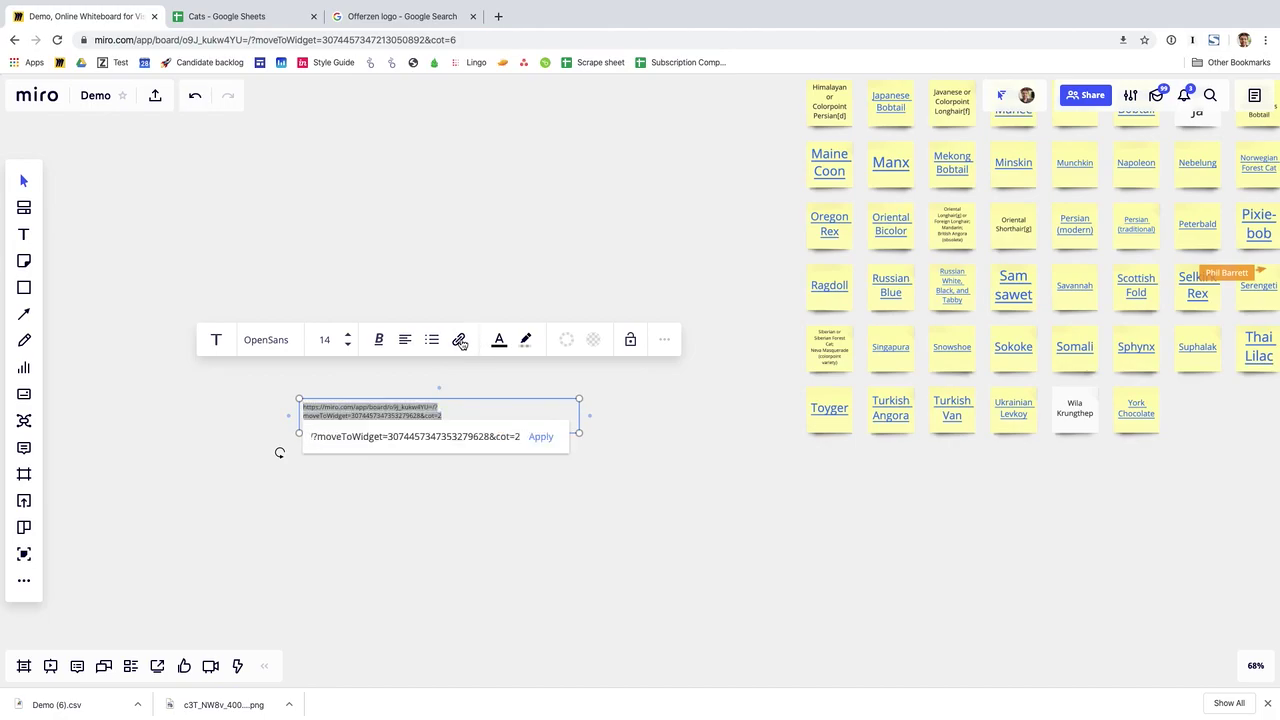
{"action": "left_click", "coordinate": [550, 443]}
{"action": "mouse_move", "coordinate": [397, 414]}
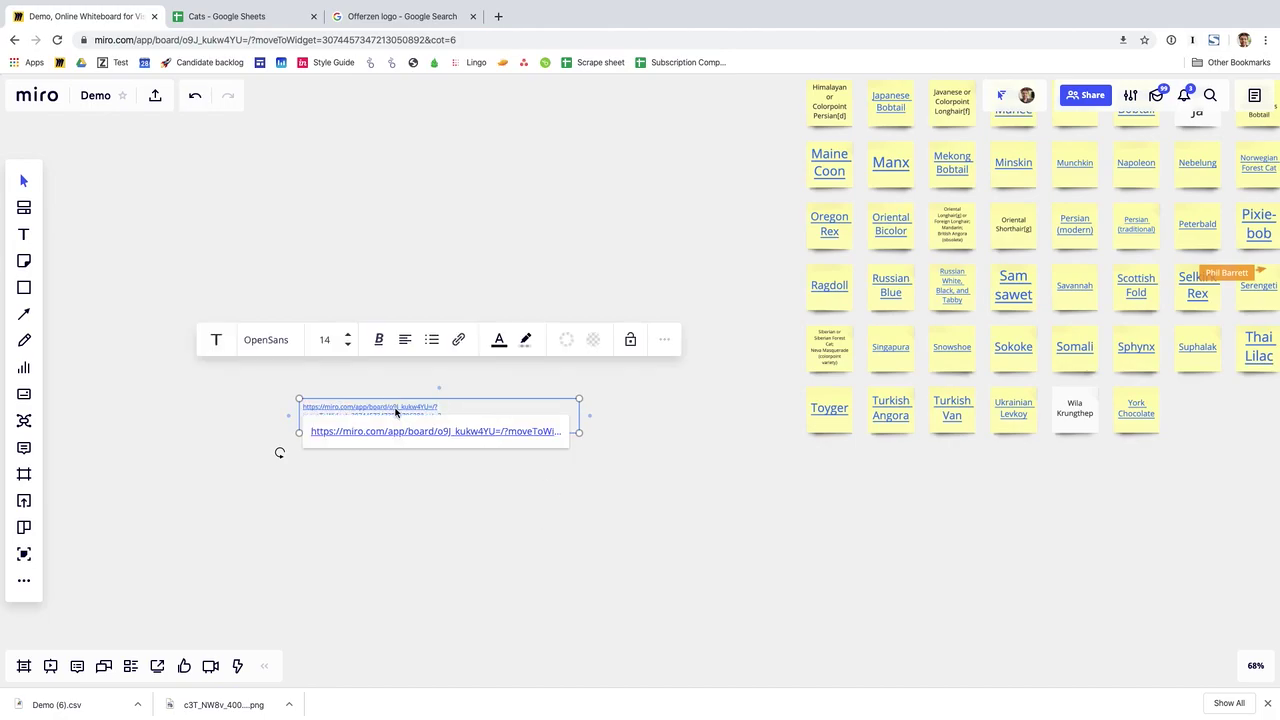
{"action": "left_click", "coordinate": [431, 432]}
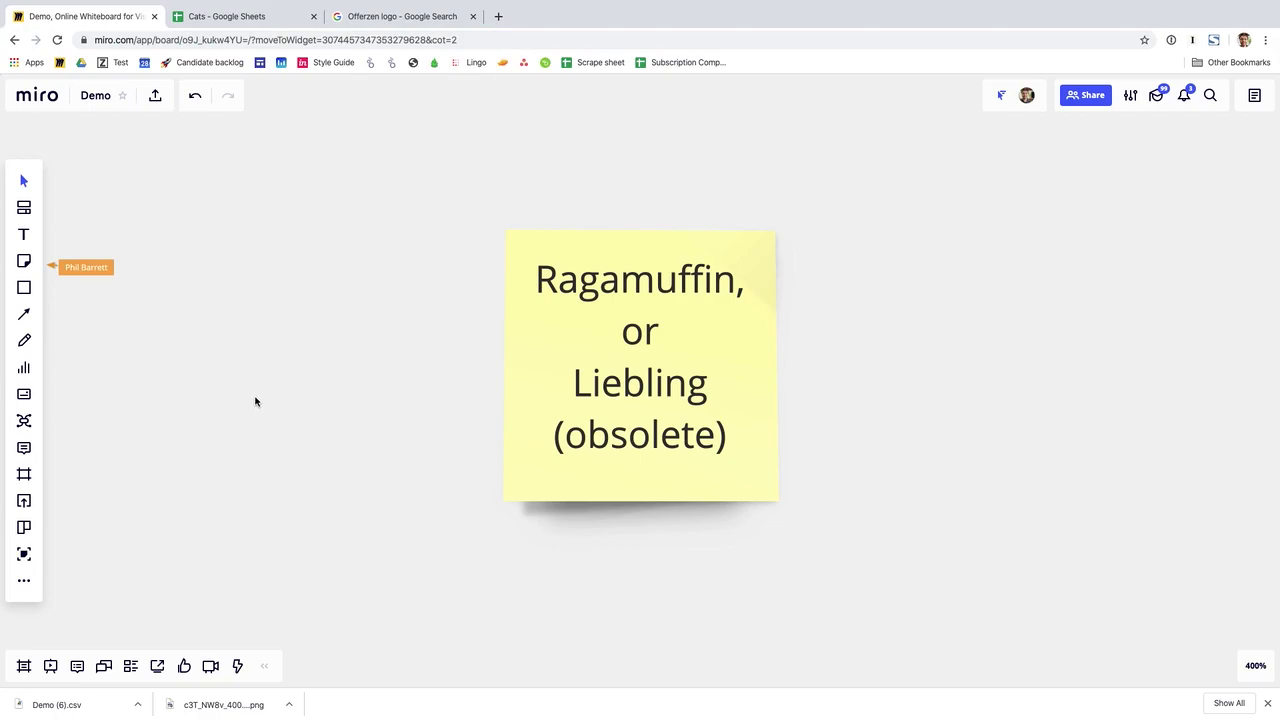
Step: Zoom out to 39% and pan down to the New frames of OfferZen mockups
{"action": "scroll", "coordinate": [255, 401], "scroll_direction": "down", "scroll_amount": 10}
{"action": "left_click_drag", "start_coordinate": [249, 477], "coordinate": [803, 494]}
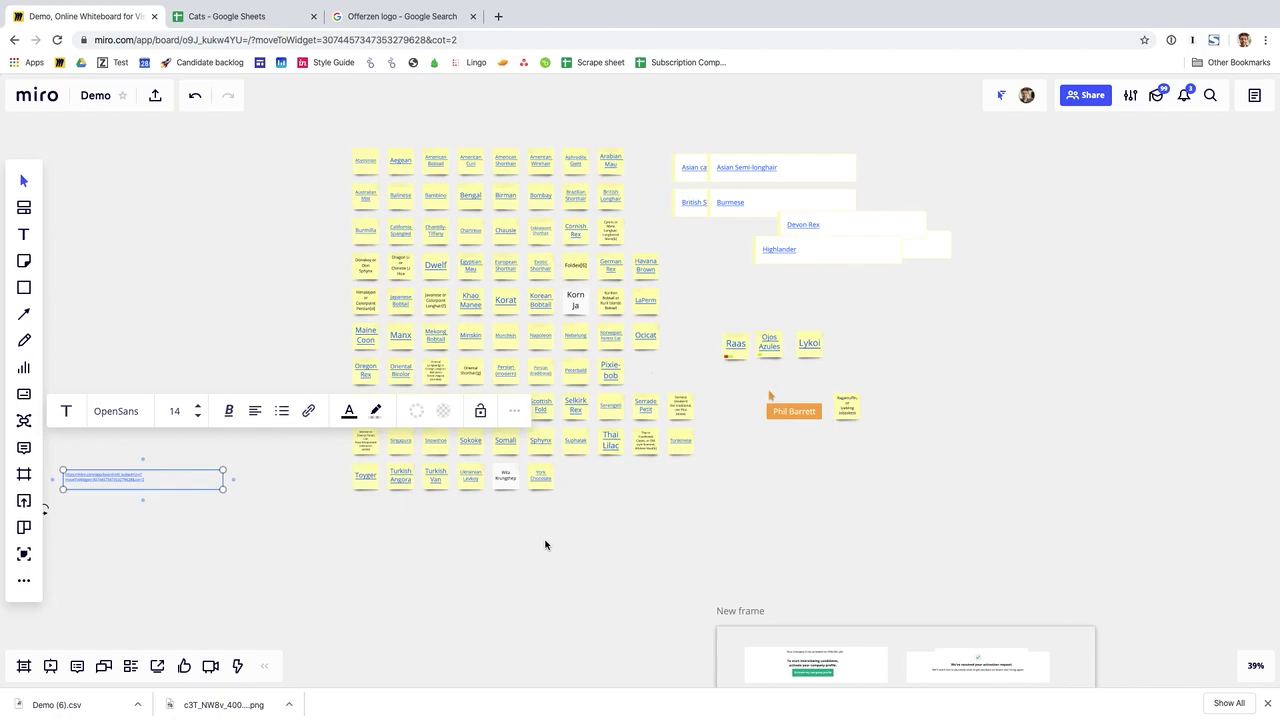
{"action": "left_click_drag", "start_coordinate": [518, 612], "coordinate": [446, 357]}
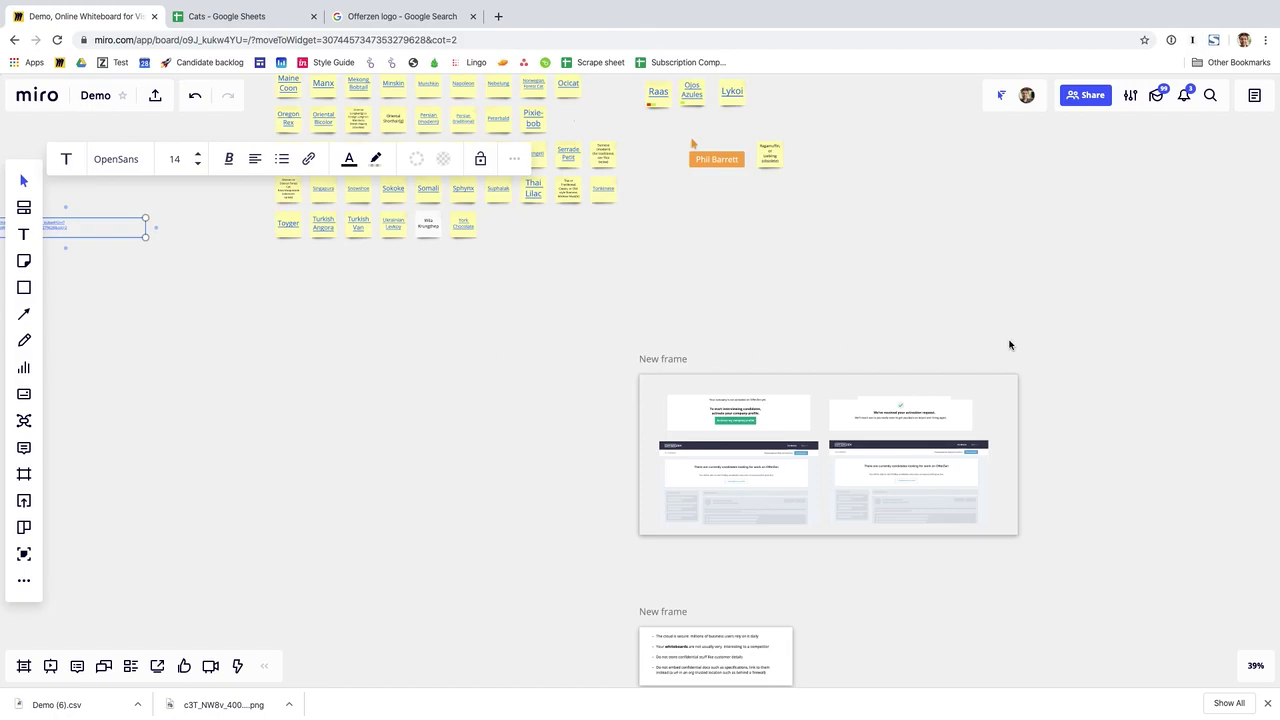
Step: Centre the OfferZen mockup frame in view and nudge the left candidates screenshot slightly up
{"action": "left_click_drag", "start_coordinate": [826, 369], "coordinate": [665, 272]}
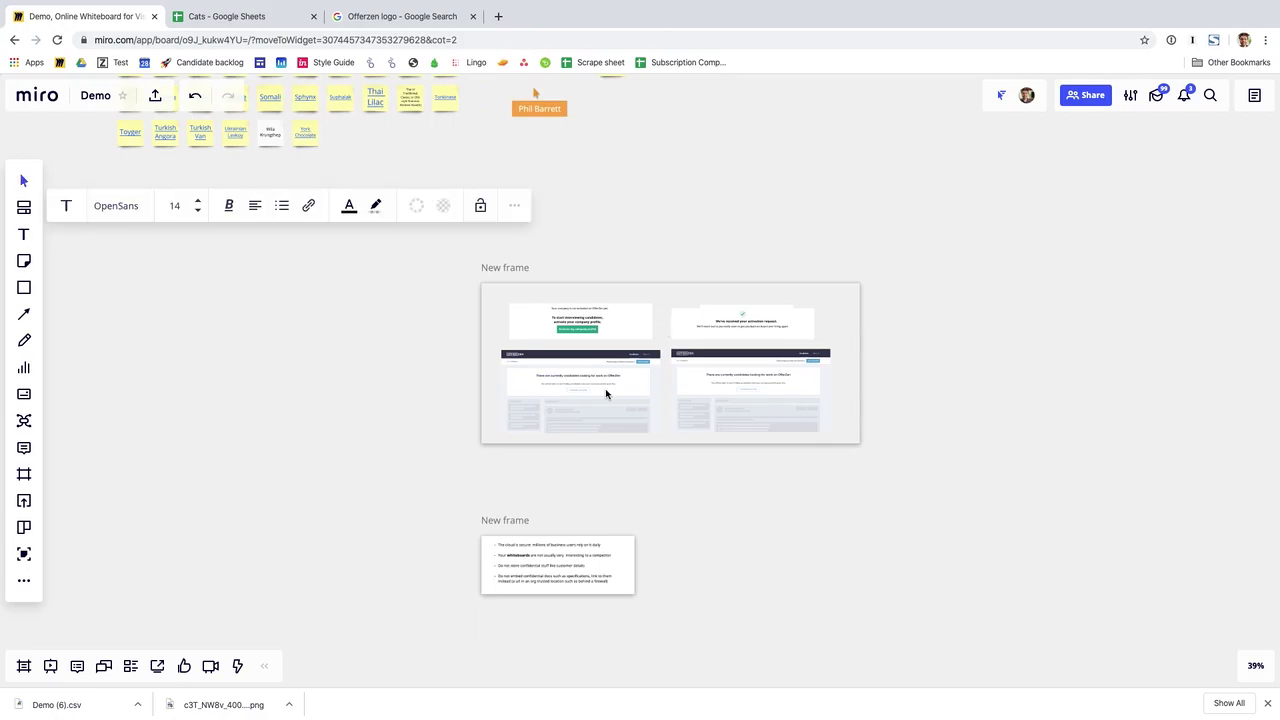
{"action": "scroll", "coordinate": [606, 393], "scroll_direction": "up", "scroll_amount": 5}
{"action": "scroll", "coordinate": [606, 393], "scroll_direction": "down", "scroll_amount": 4}
{"action": "scroll", "coordinate": [606, 393], "scroll_direction": "up", "scroll_amount": 2}
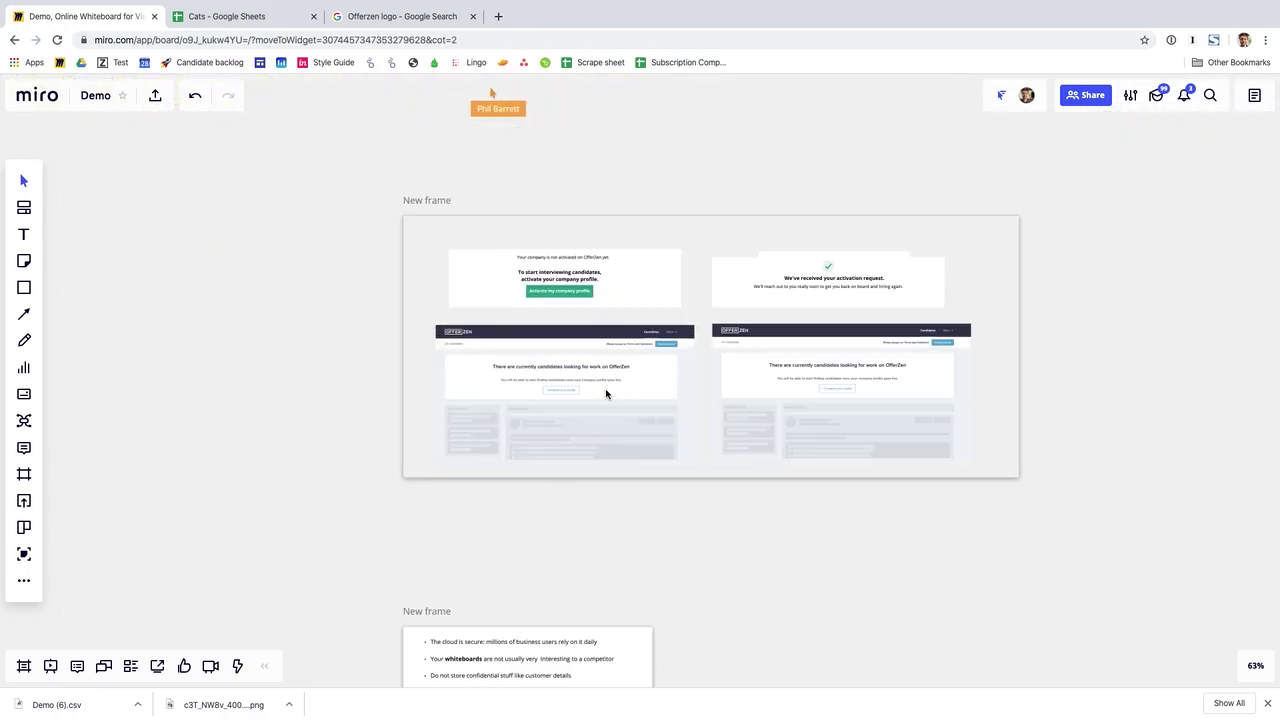
{"action": "left_click_drag", "start_coordinate": [366, 291], "coordinate": [349, 428]}
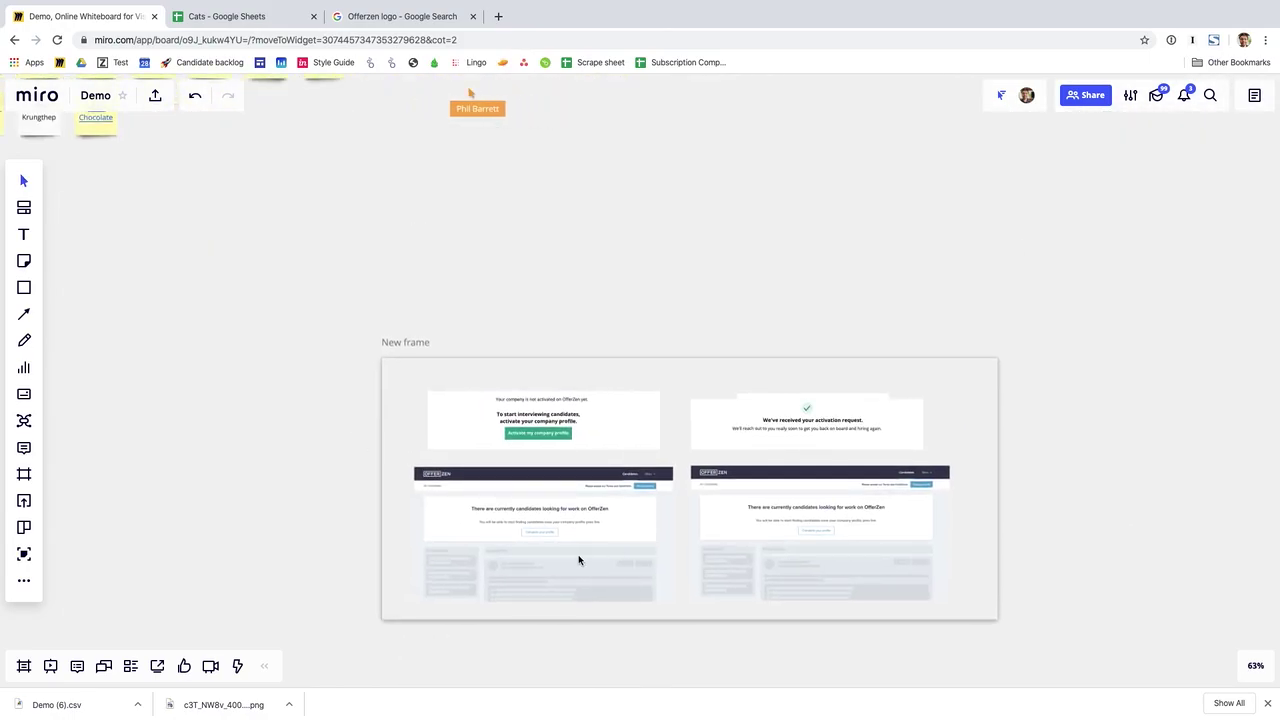
{"action": "scroll", "coordinate": [576, 558], "scroll_direction": "up", "scroll_amount": 3}
{"action": "scroll", "coordinate": [575, 559], "scroll_direction": "up", "scroll_amount": 2}
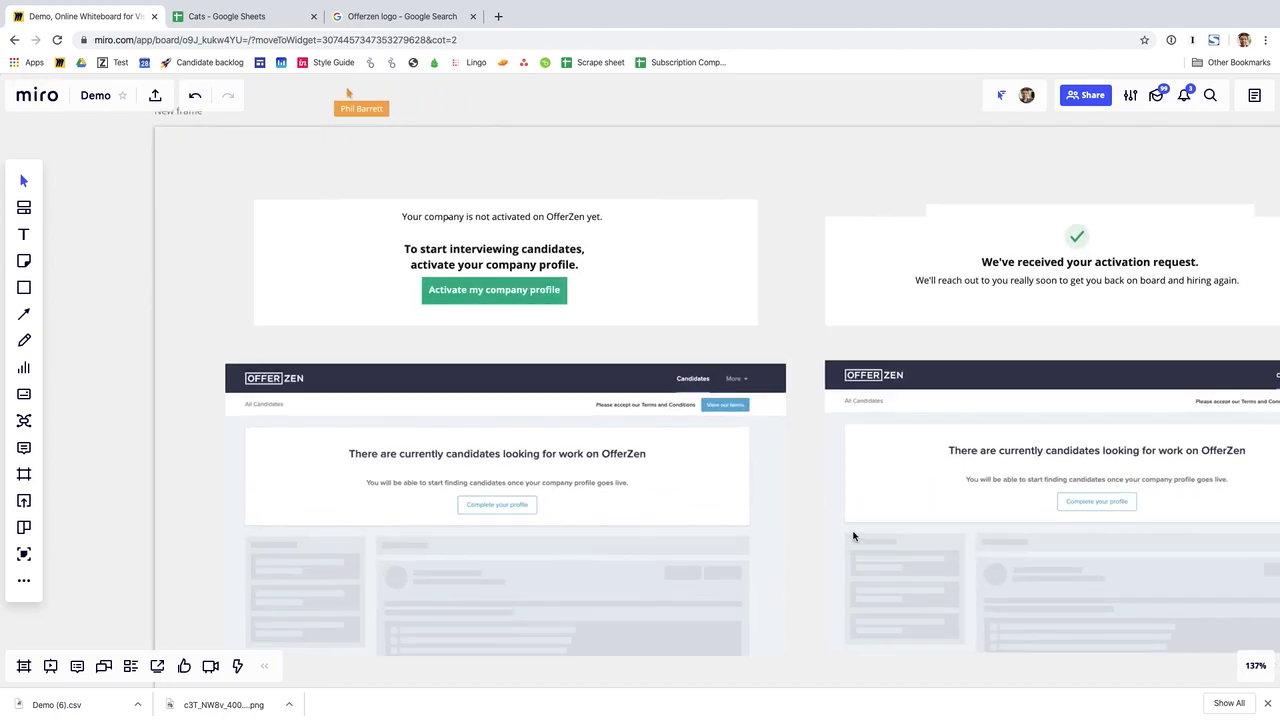
{"action": "left_click_drag", "start_coordinate": [803, 574], "coordinate": [887, 437]}
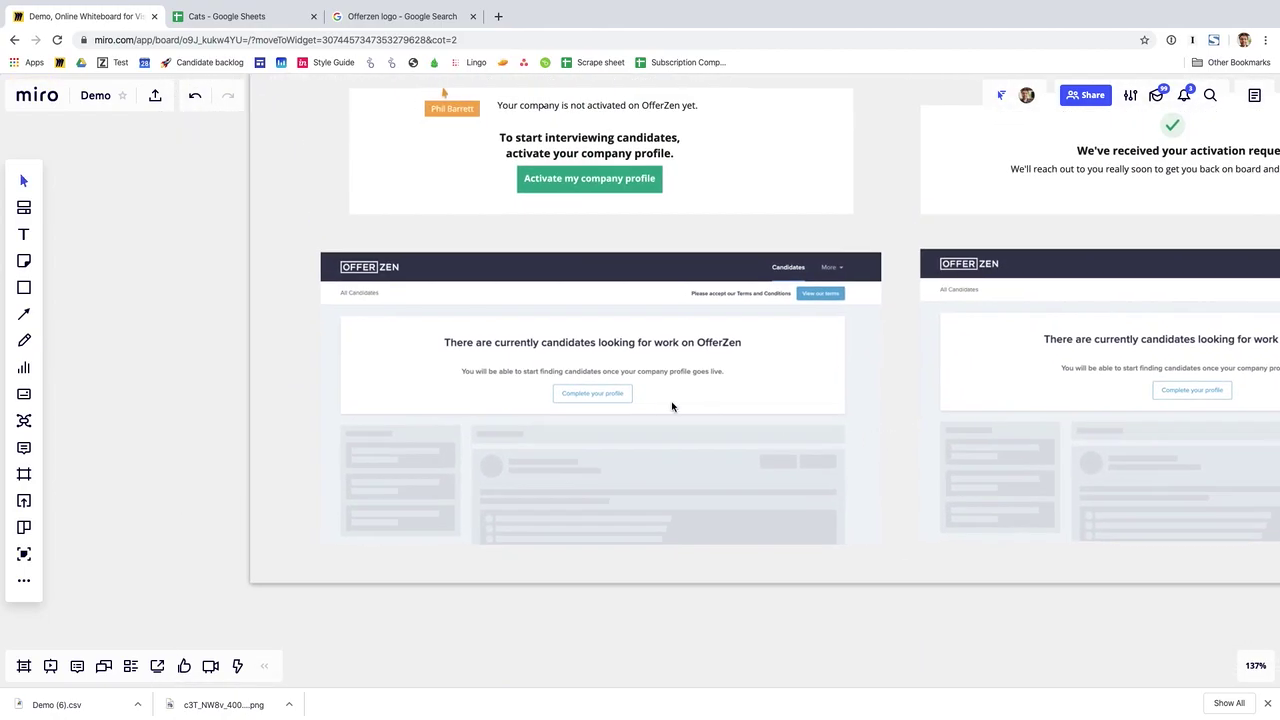
{"action": "left_click_drag", "start_coordinate": [674, 406], "coordinate": [706, 370]}
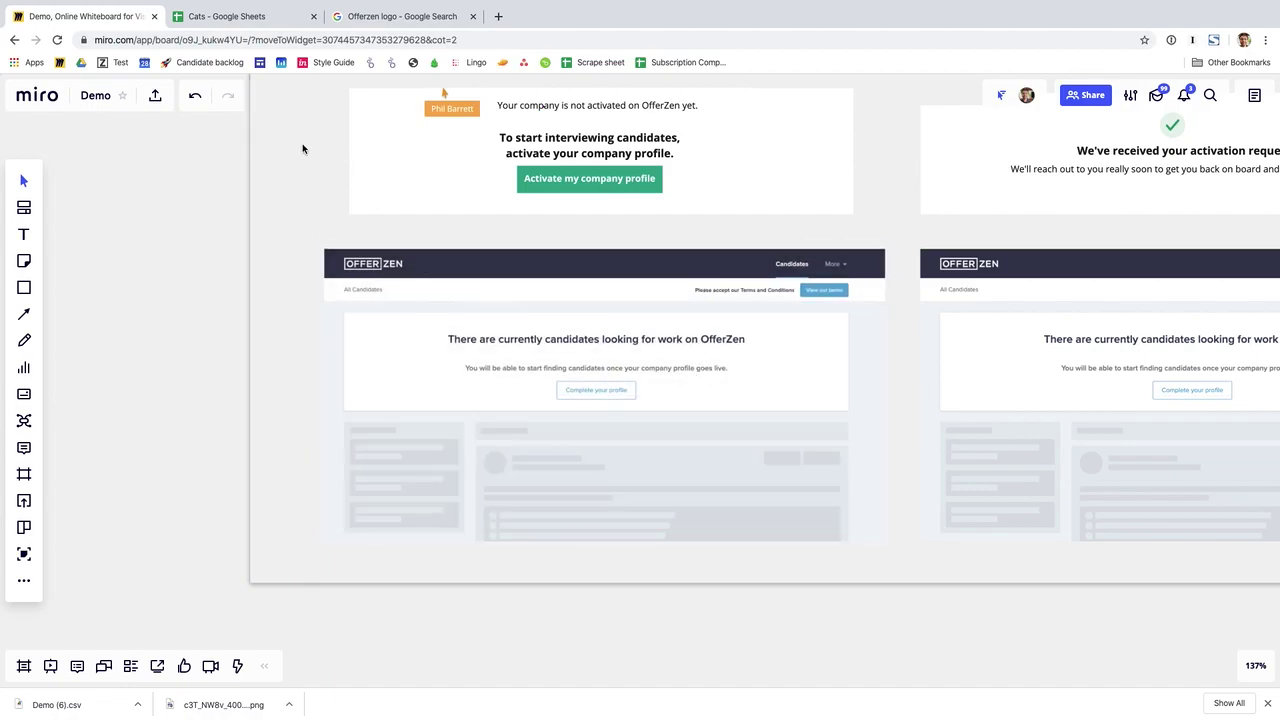
{"action": "scroll", "coordinate": [303, 149], "scroll_direction": "up", "scroll_amount": 3}
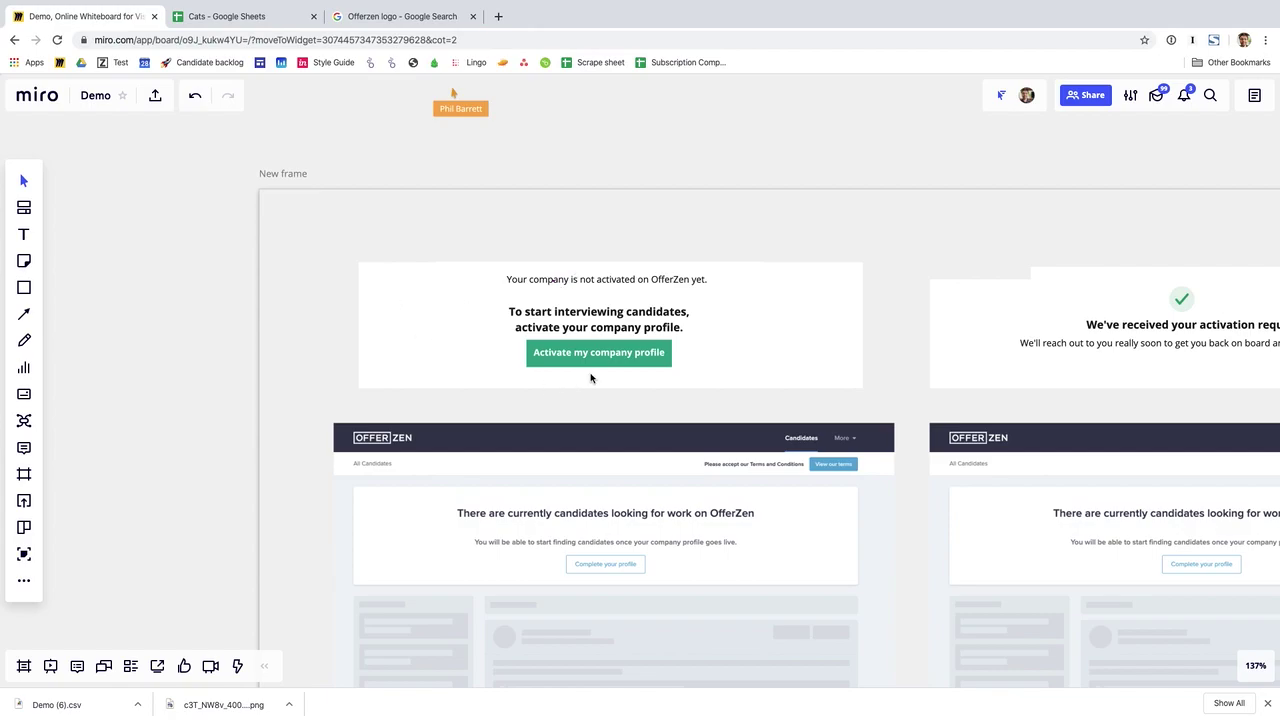
Step: Move the 'activate company profile' notice group down over the left candidates screenshot's message panel
{"action": "left_click", "coordinate": [621, 350]}
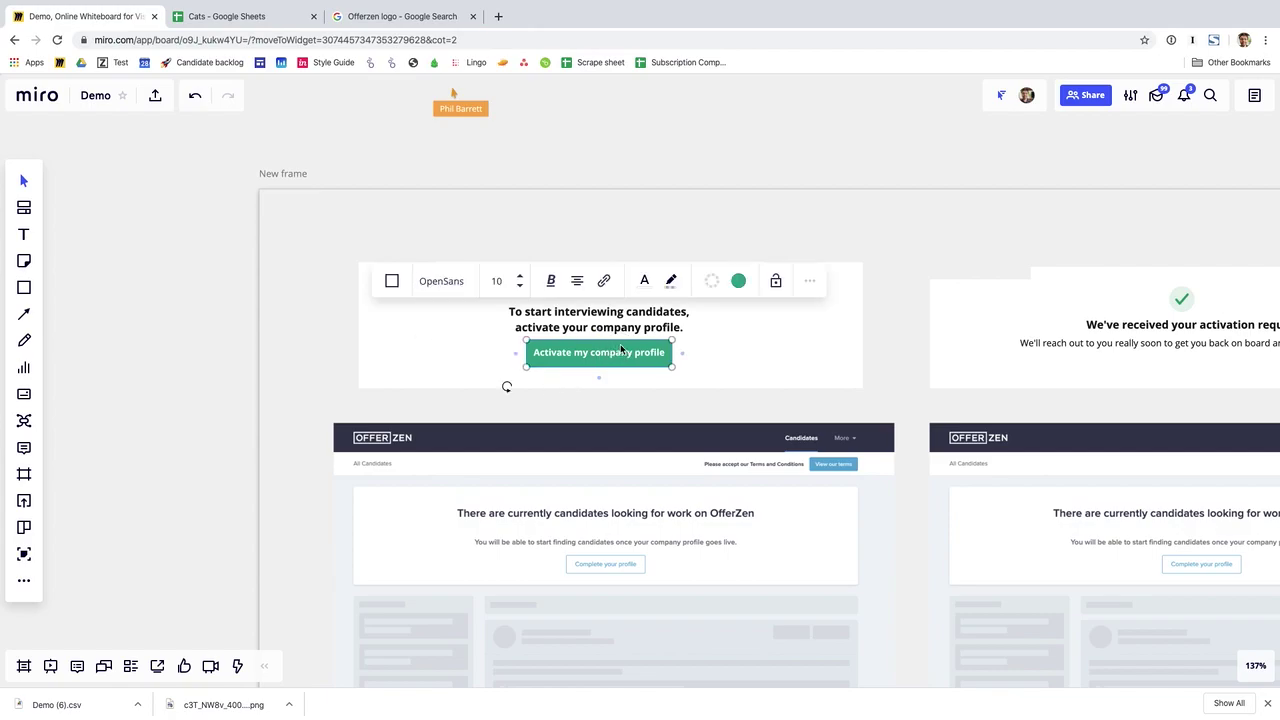
{"action": "left_click", "coordinate": [443, 352]}
{"action": "left_click_drag", "start_coordinate": [226, 237], "coordinate": [870, 393]}
{"action": "left_click_drag", "start_coordinate": [821, 313], "coordinate": [816, 536]}
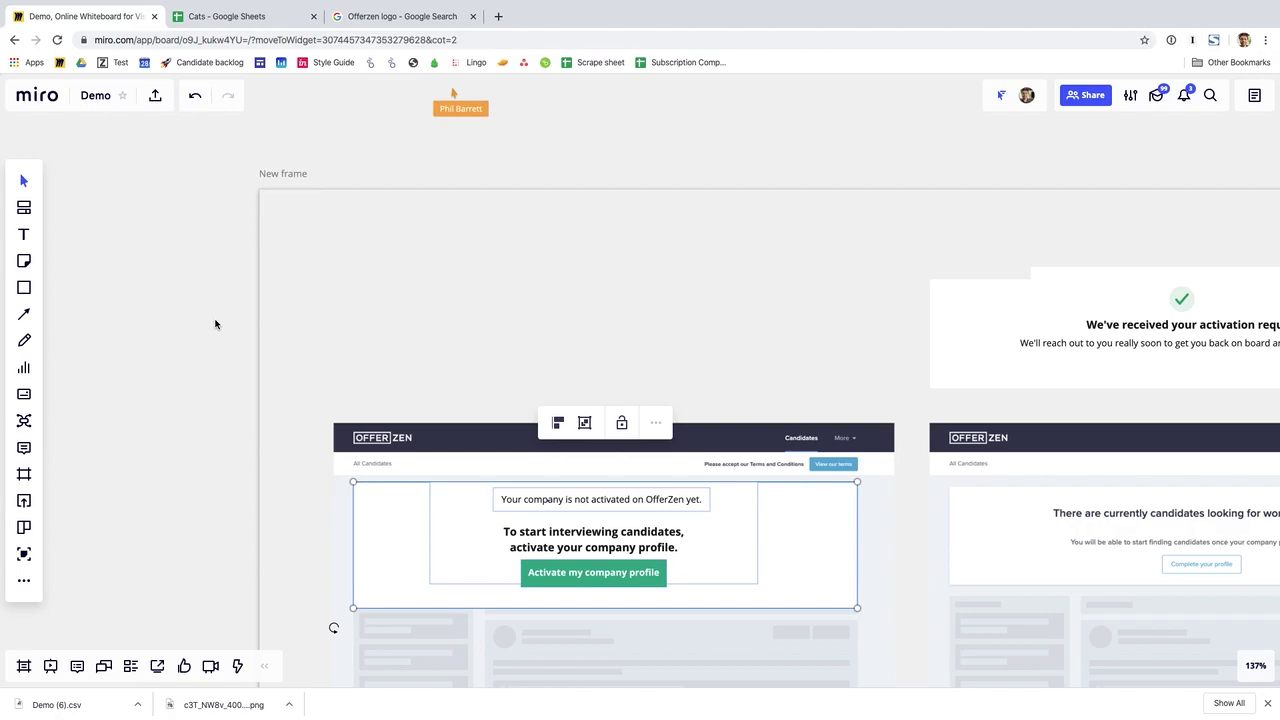
{"action": "left_click_drag", "start_coordinate": [223, 426], "coordinate": [289, 286]}
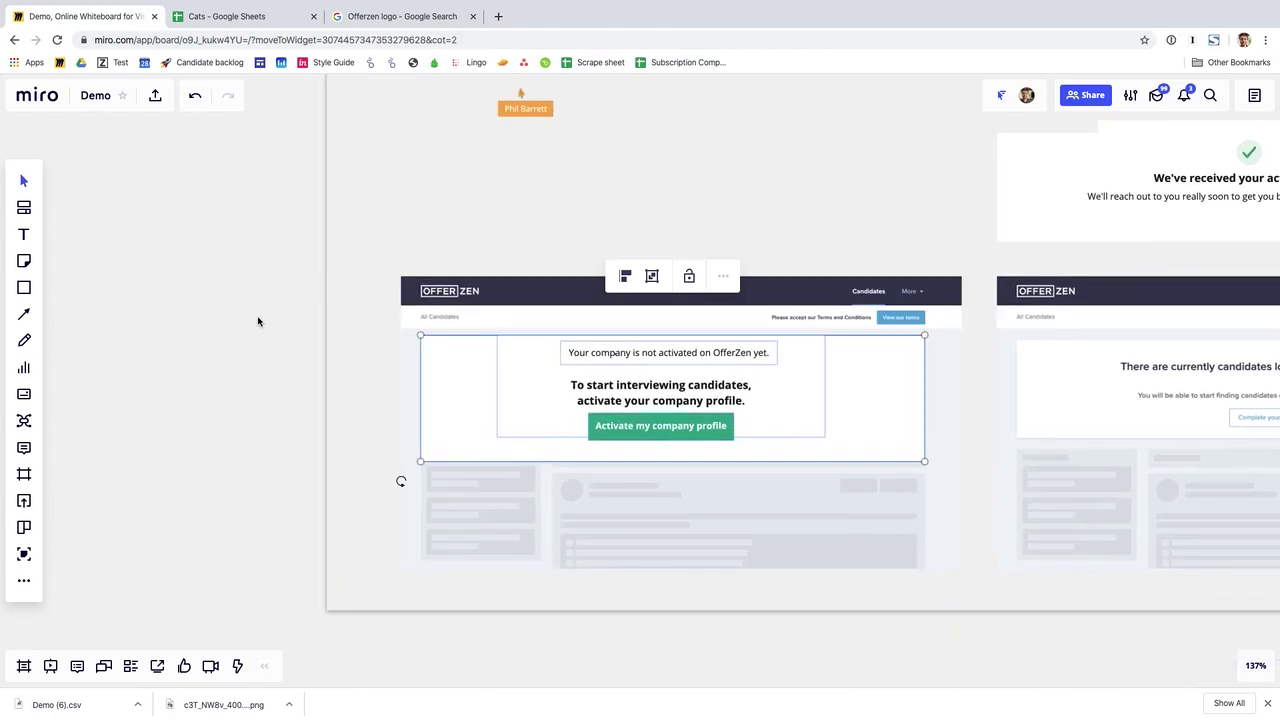
{"action": "scroll", "coordinate": [258, 321], "scroll_direction": "down", "scroll_amount": 2}
{"action": "scroll", "coordinate": [203, 323], "scroll_direction": "left", "scroll_amount": 3}
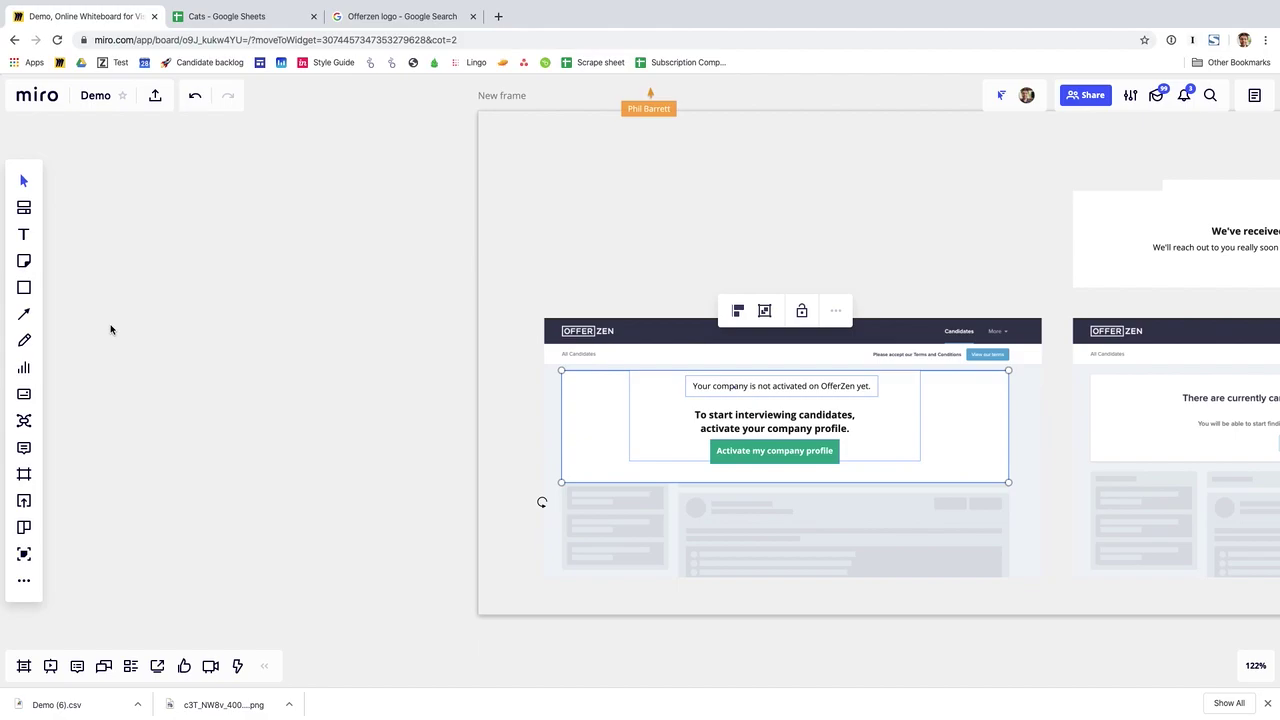
{"action": "left_click", "coordinate": [24, 234]}
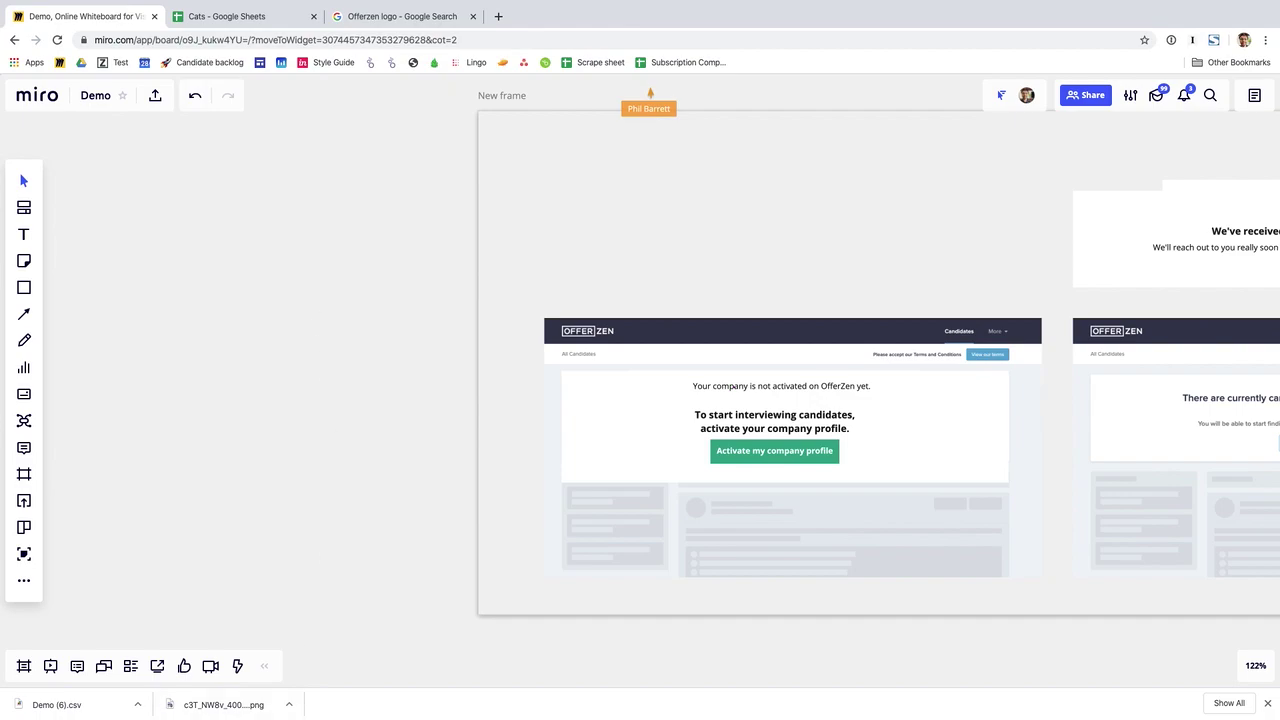
Step: Scroll the board to look over the hand-annotated OfferZen mockup frame
{"action": "scroll", "coordinate": [423, 409], "scroll_direction": "down", "scroll_amount": 5}
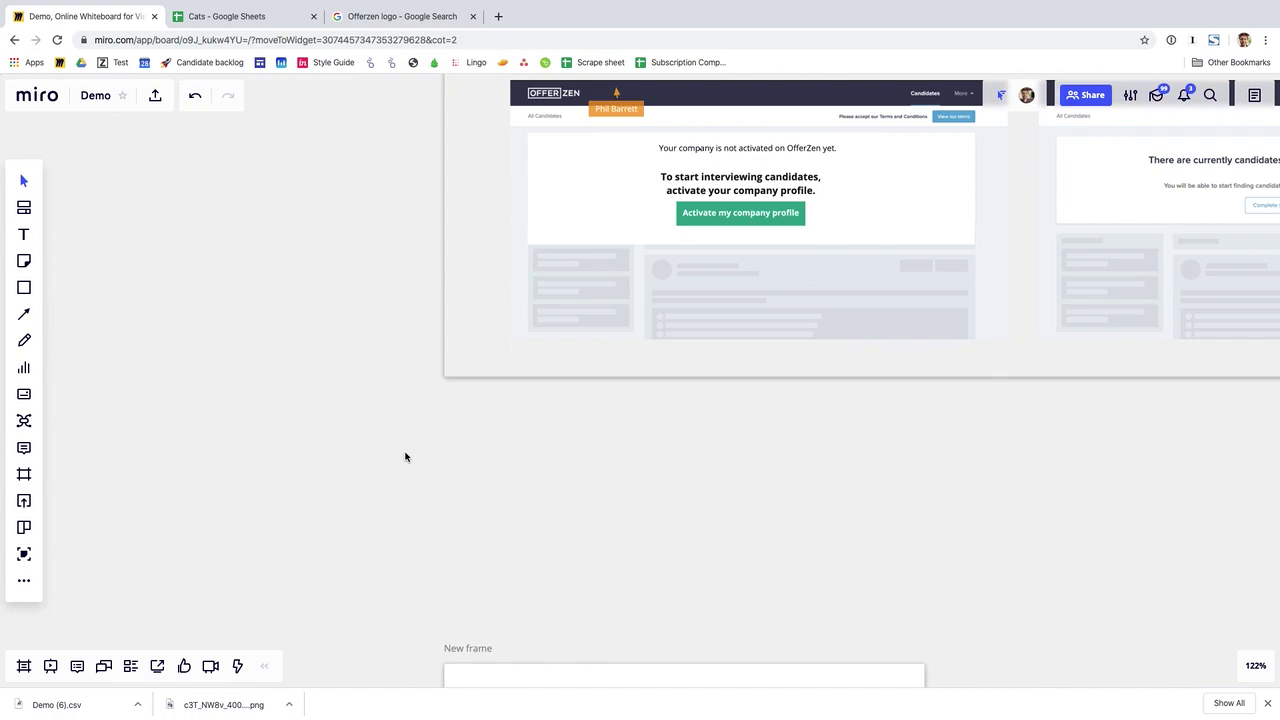
{"action": "scroll", "coordinate": [420, 523], "scroll_direction": "up", "scroll_amount": 3}
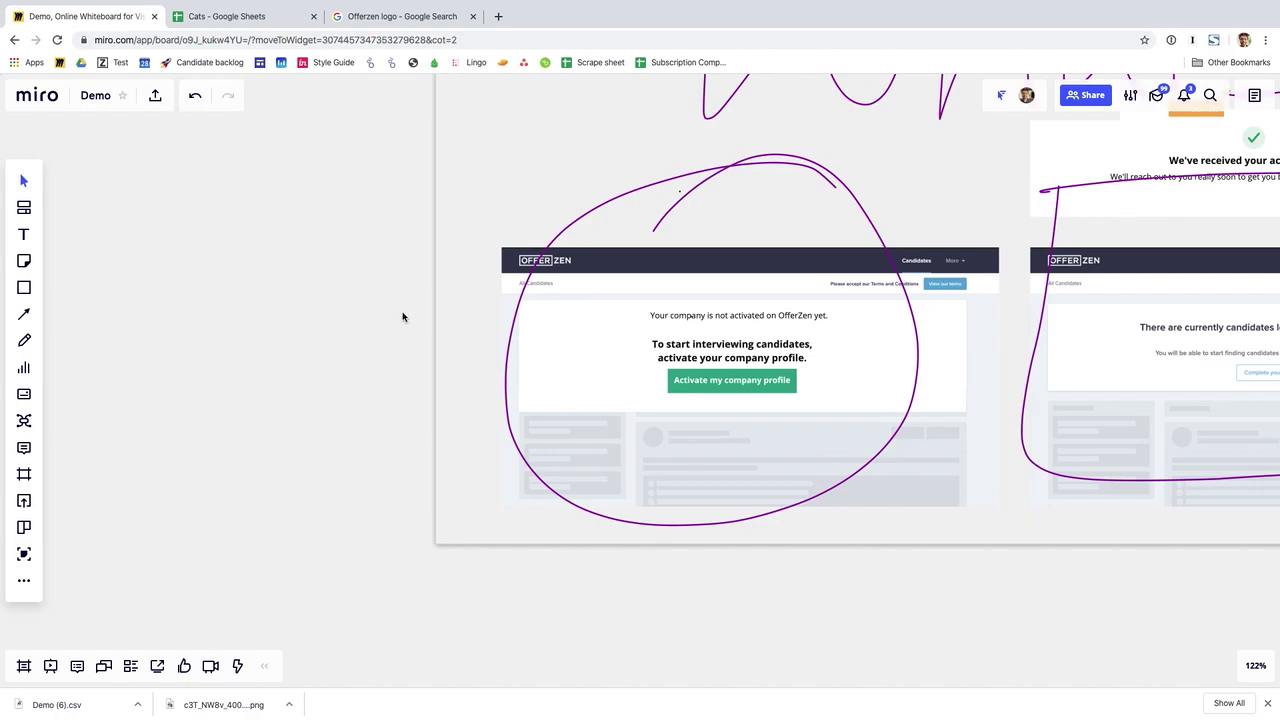
{"action": "scroll", "coordinate": [357, 432], "scroll_direction": "down", "scroll_amount": 5}
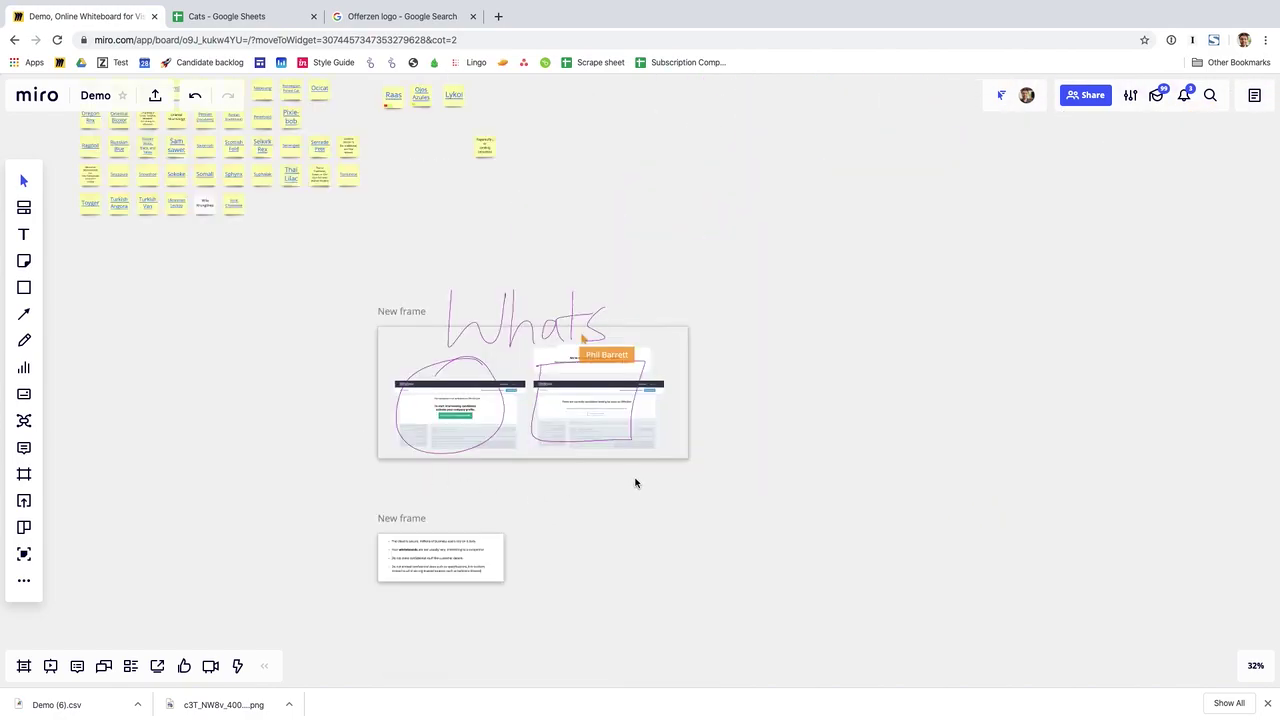
{"action": "left_click_drag", "start_coordinate": [657, 248], "coordinate": [675, 415]}
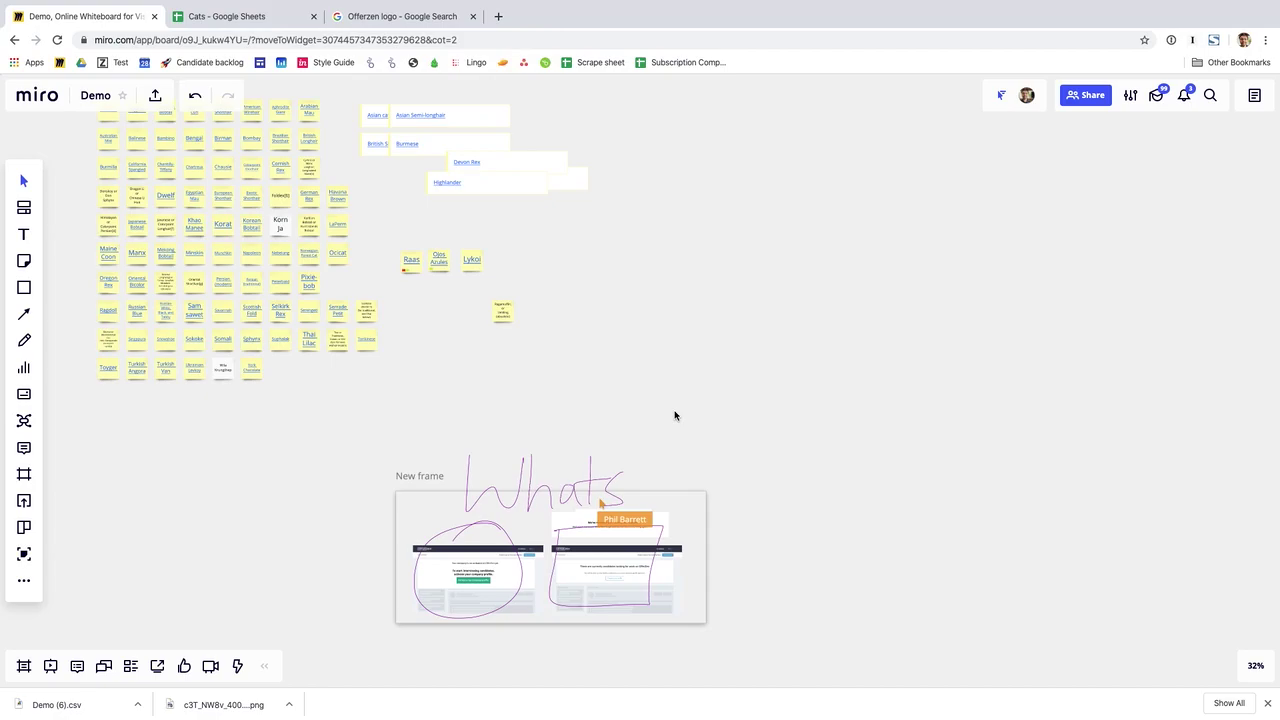
{"action": "left_click_drag", "start_coordinate": [814, 583], "coordinate": [838, 283]}
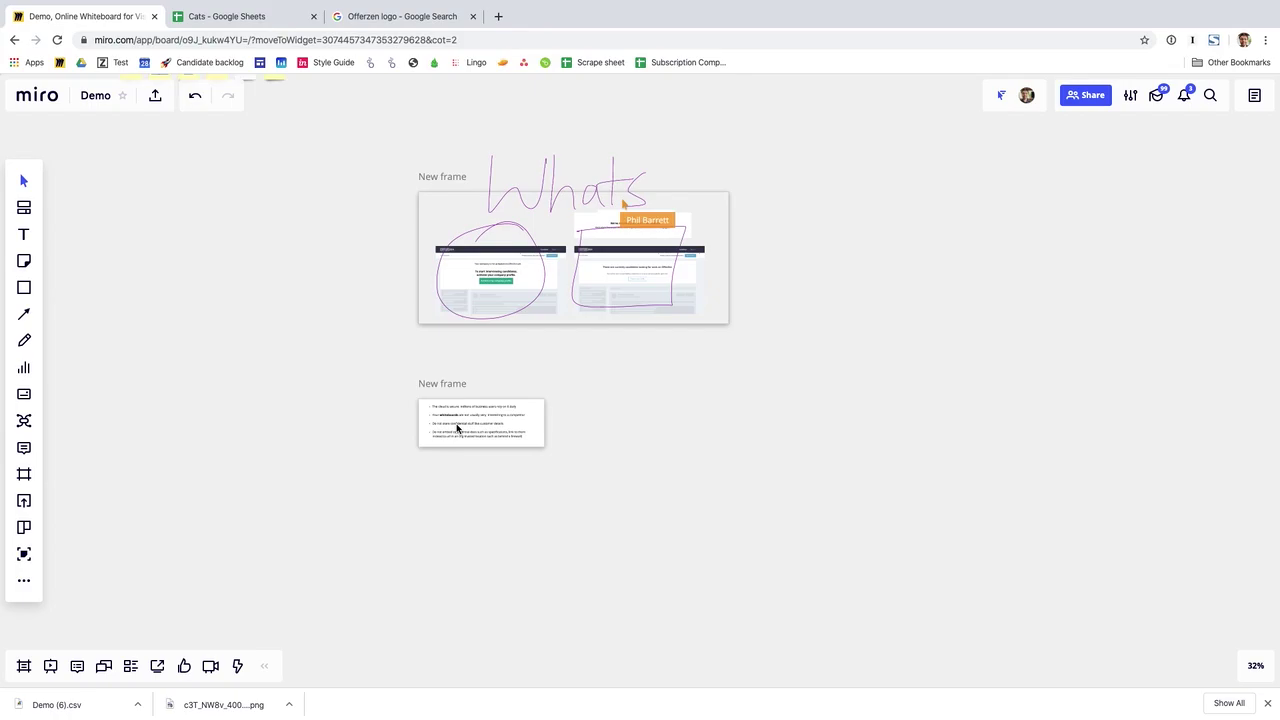
{"action": "scroll", "coordinate": [457, 428], "scroll_direction": "up", "scroll_amount": 10}
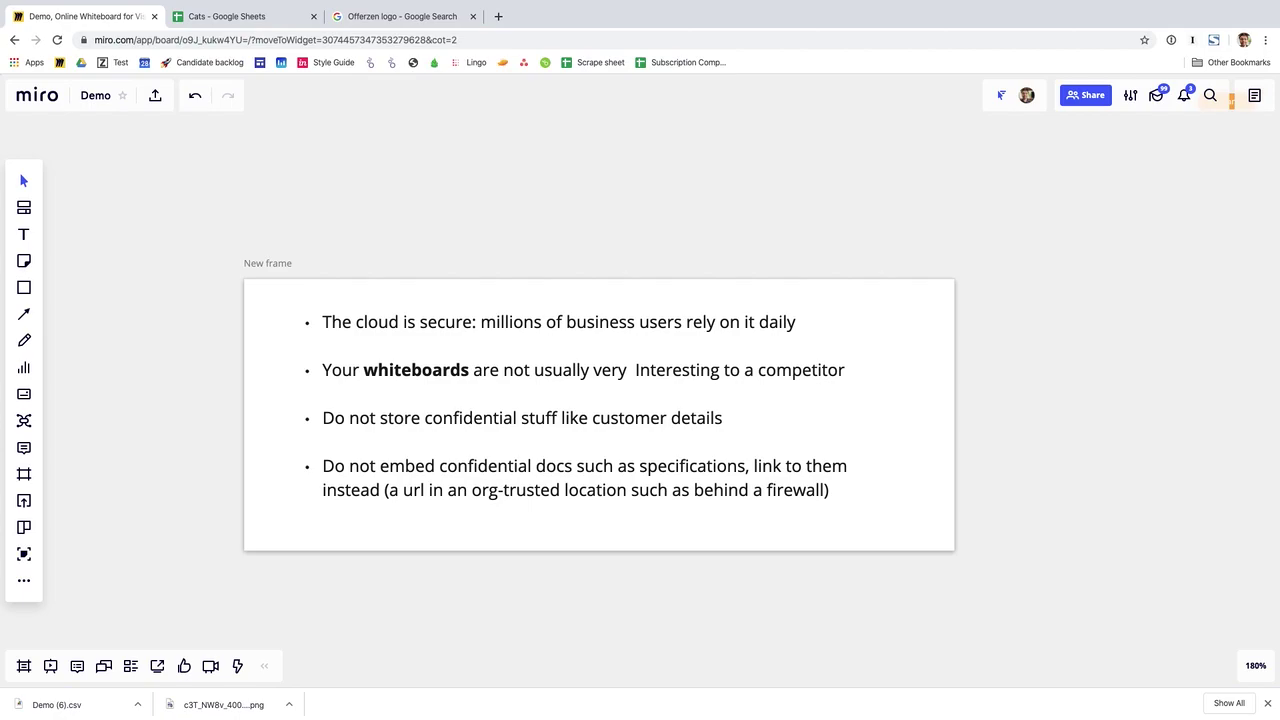
Step: Drag the OfferZen logo PNG from Downloads onto the board, left of the mockup frame
{"action": "scroll", "coordinate": [457, 197], "scroll_direction": "down", "scroll_amount": 5}
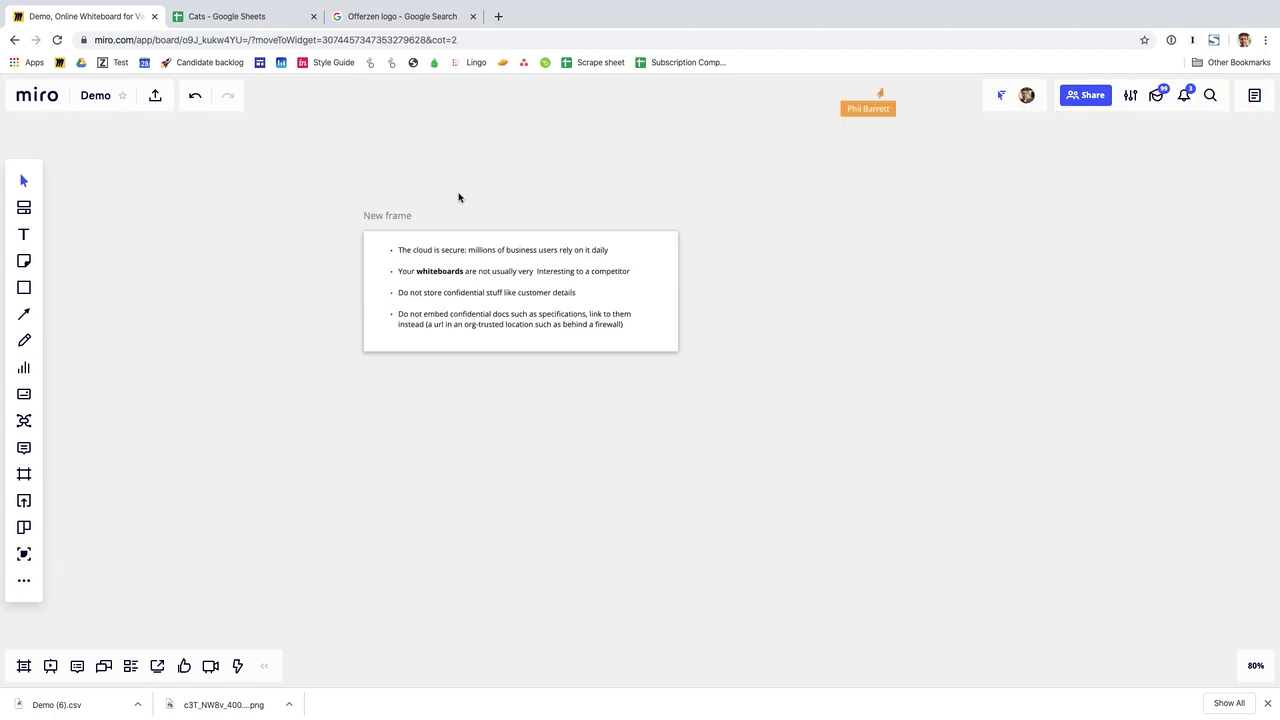
{"action": "scroll", "coordinate": [757, 486], "scroll_direction": "down", "scroll_amount": 3}
{"action": "scroll", "coordinate": [720, 477], "scroll_direction": "up", "scroll_amount": 2}
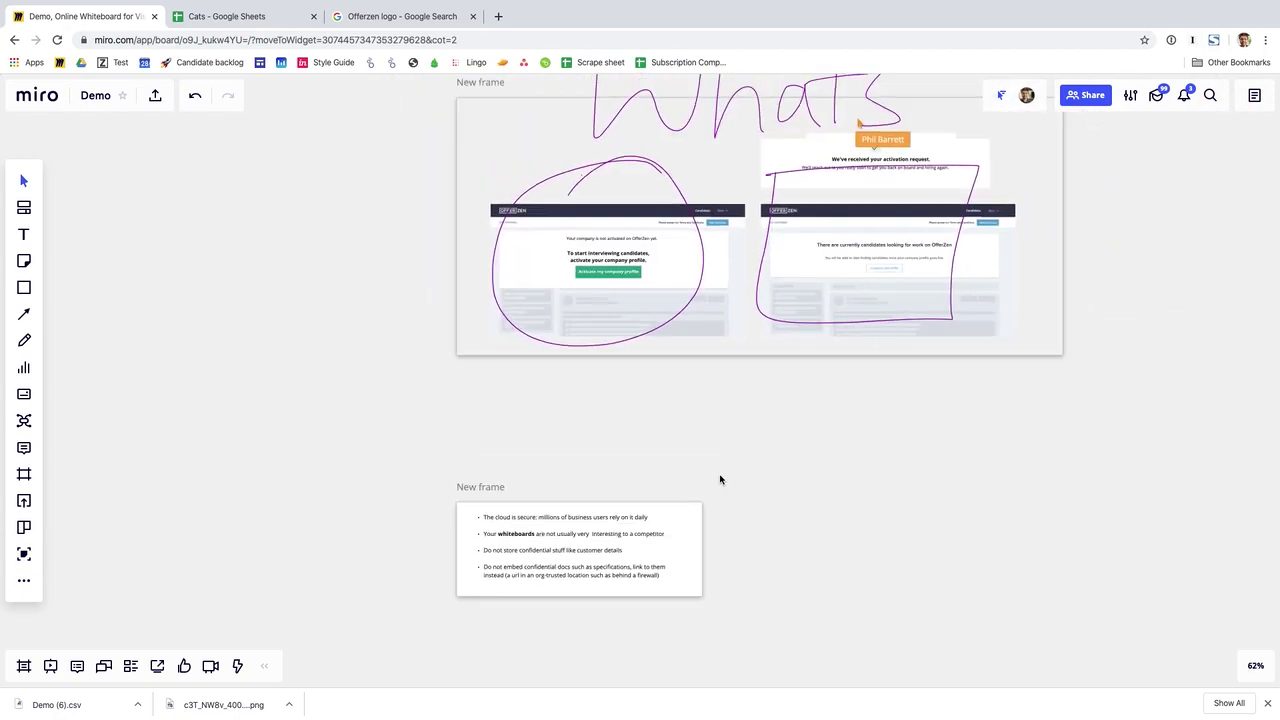
{"action": "left_click_drag", "start_coordinate": [743, 424], "coordinate": [657, 514]}
{"action": "scroll", "coordinate": [657, 518], "scroll_direction": "down", "scroll_amount": 2}
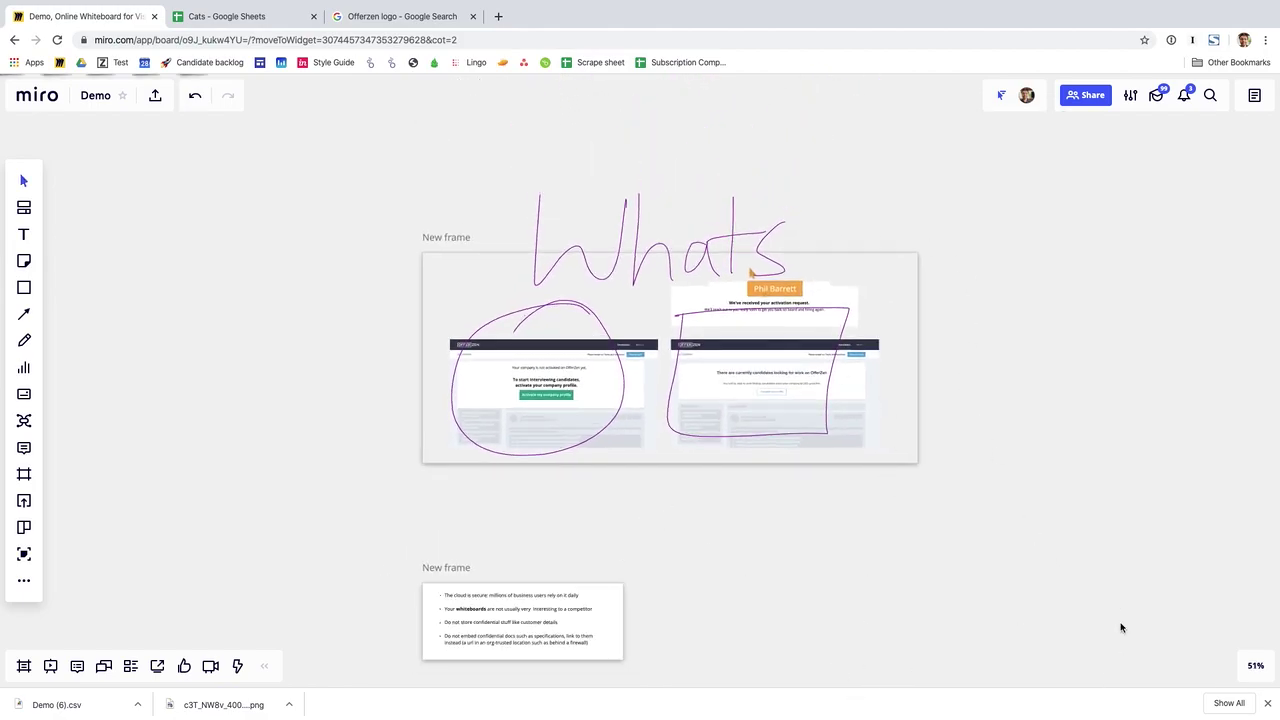
{"action": "mouse_move", "coordinate": [1157, 712]}
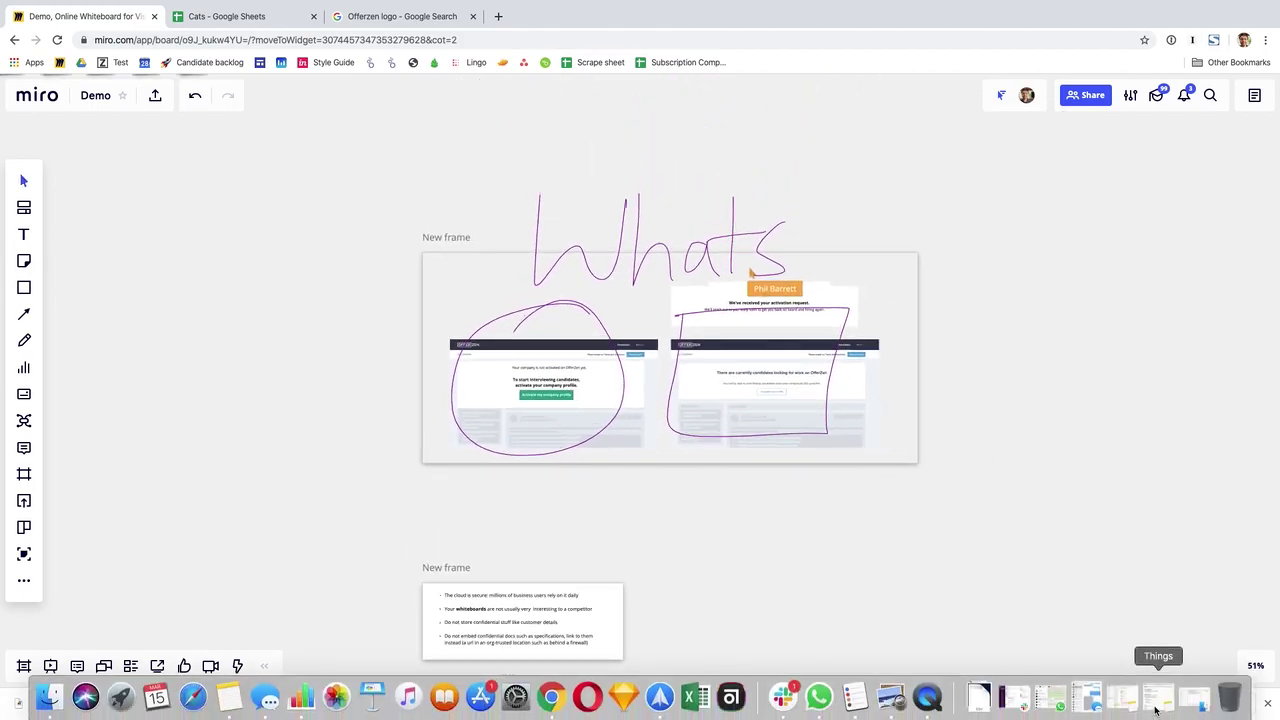
{"action": "left_click", "coordinate": [979, 700]}
{"action": "left_click_drag", "start_coordinate": [992, 614], "coordinate": [213, 299]}
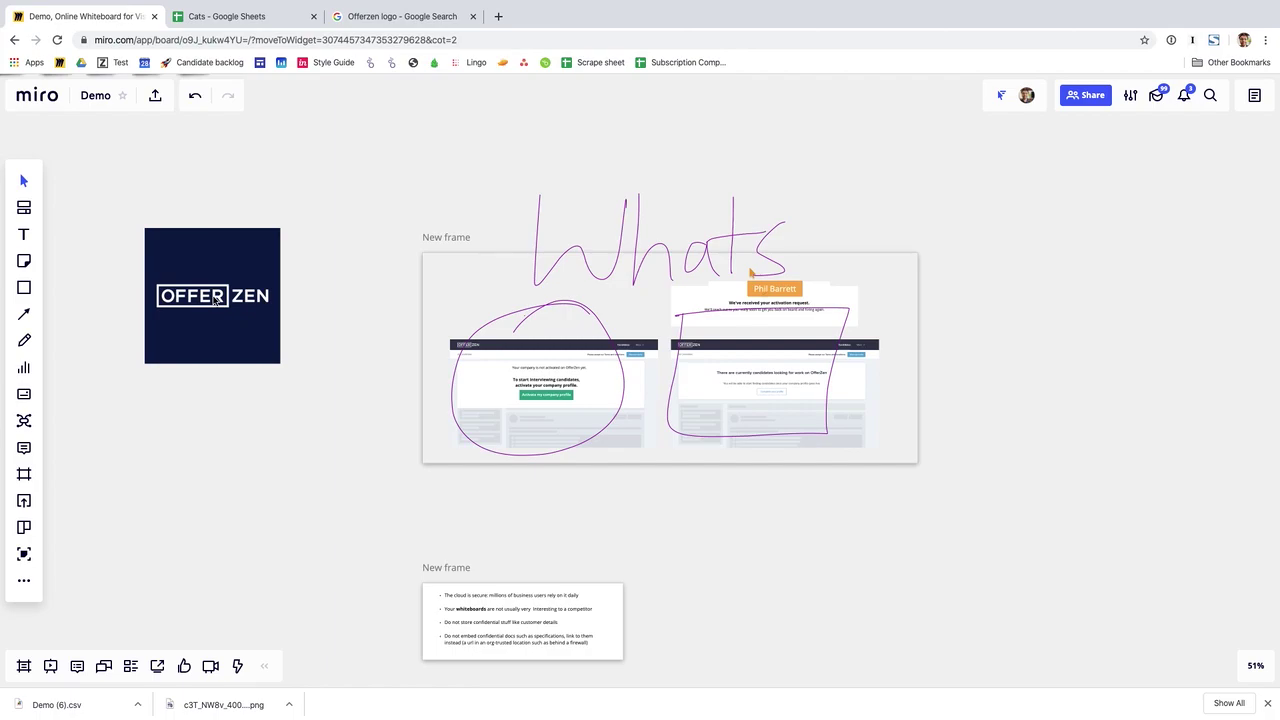
Step: Rename the mockup frame to 'Picture'
{"action": "double_click", "coordinate": [448, 239]}
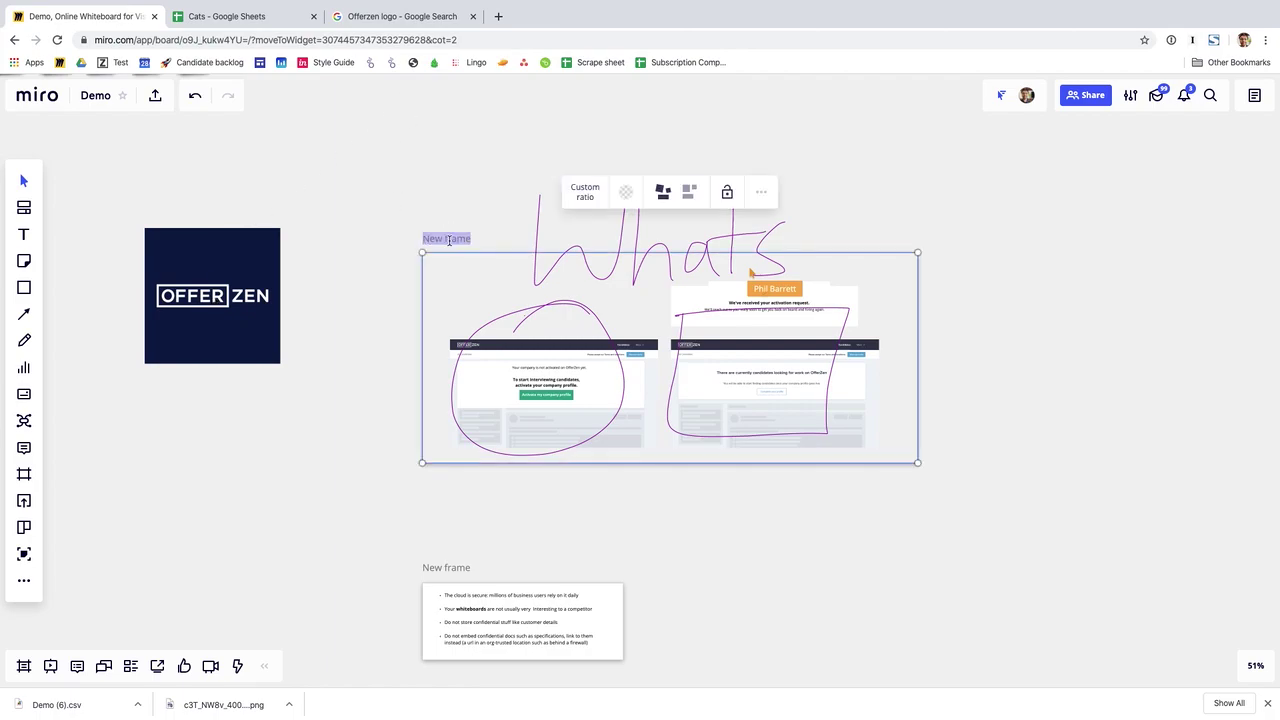
{"action": "type", "text": "Picture"}
{"action": "key", "text": "Return"}
Step: Draw a black arrow from the Picture frame down to the bullet-list frame
{"action": "left_click", "coordinate": [24, 316]}
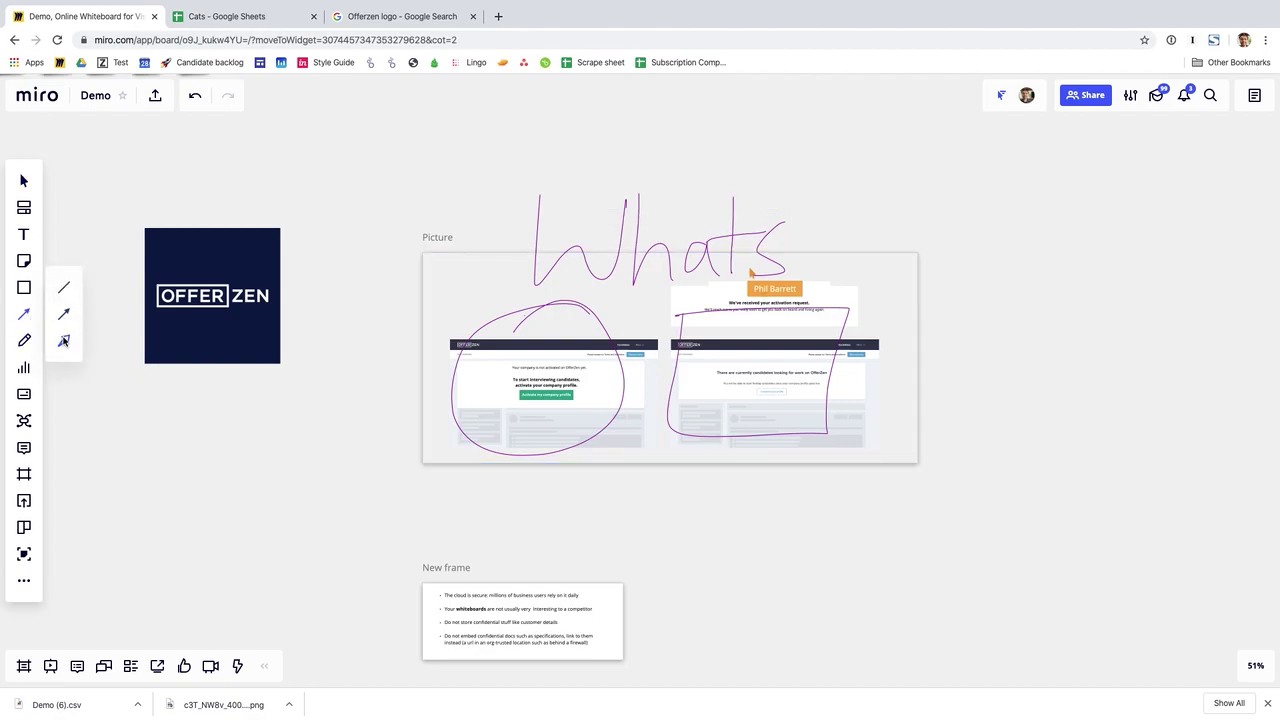
{"action": "left_click", "coordinate": [63, 341]}
{"action": "left_click_drag", "start_coordinate": [637, 472], "coordinate": [573, 571]}
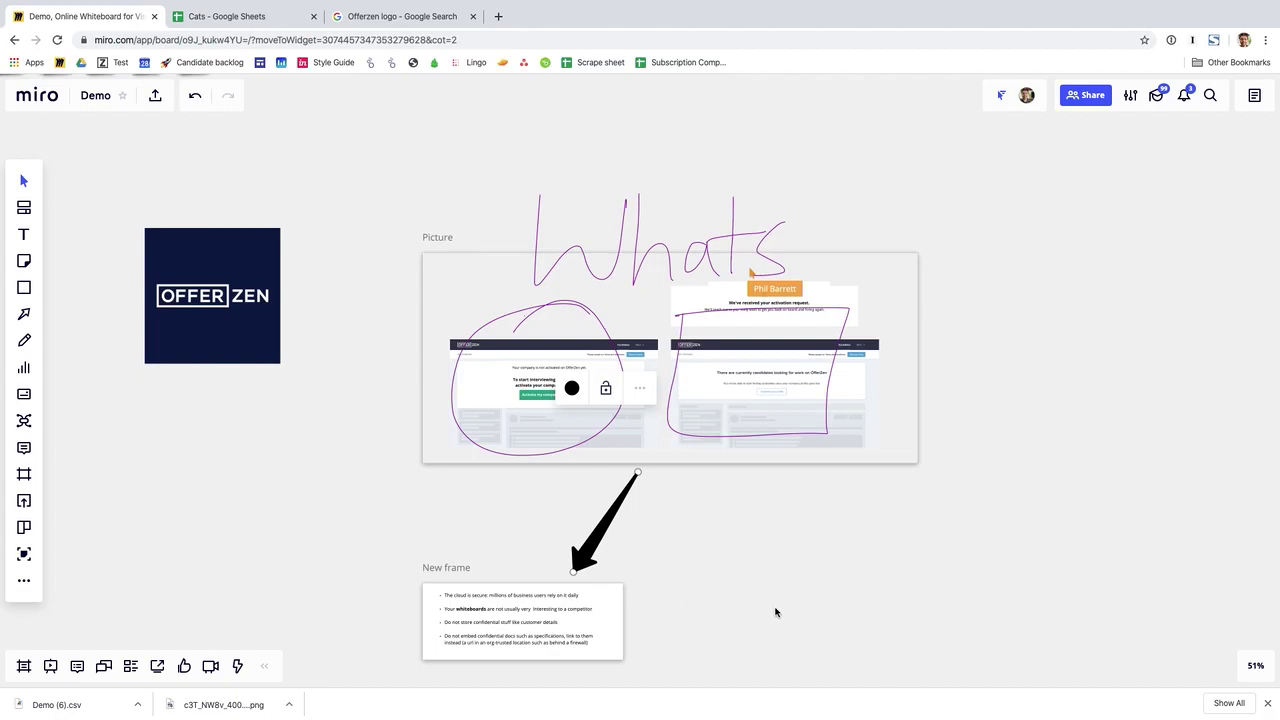